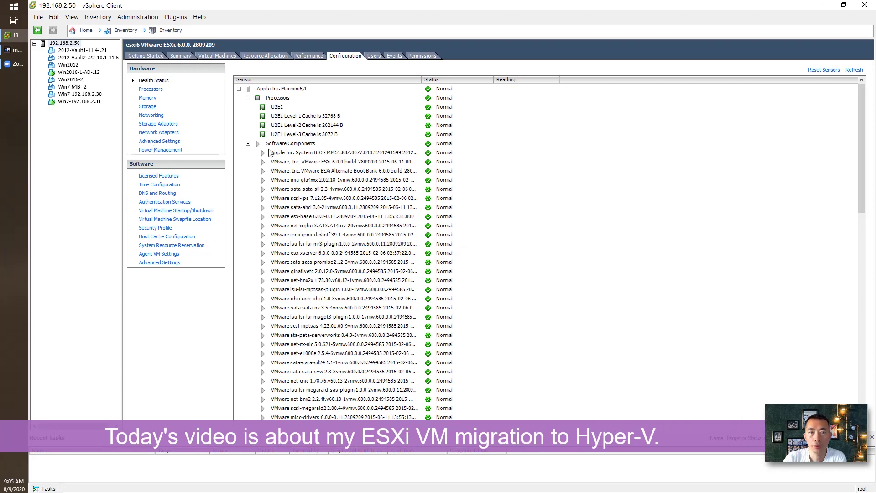
Step: Check the host's virtual machine list, CPU performance chart and hardware health sensors
click(301, 91)
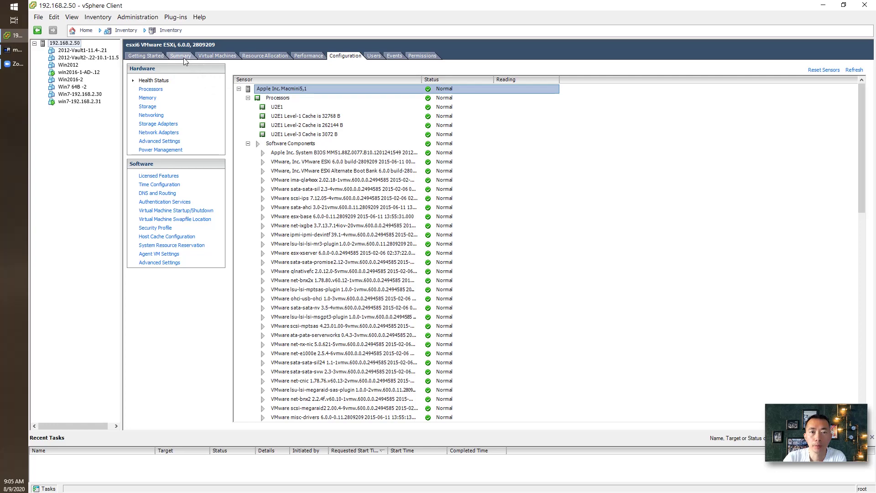
click(214, 56)
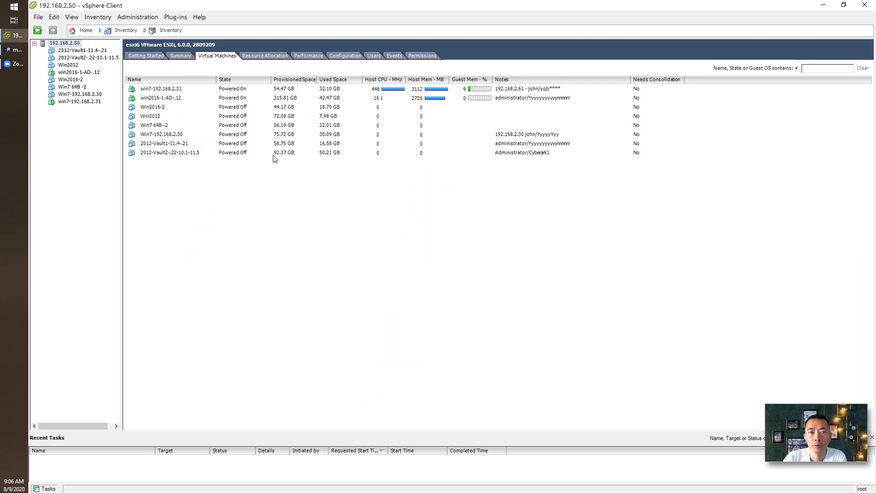
click(309, 56)
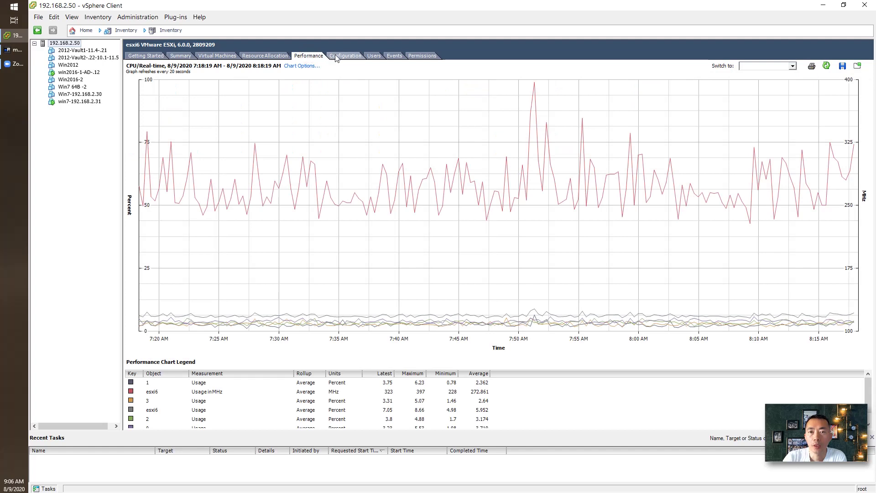
click(336, 57)
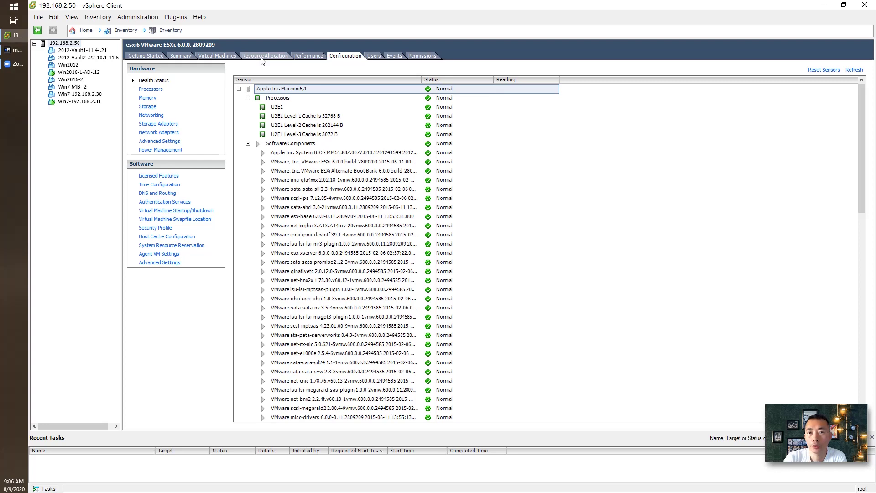
Step: Switch between the remote session, Hyper-V Manager and the browser showing the StarWind page
click(18, 51)
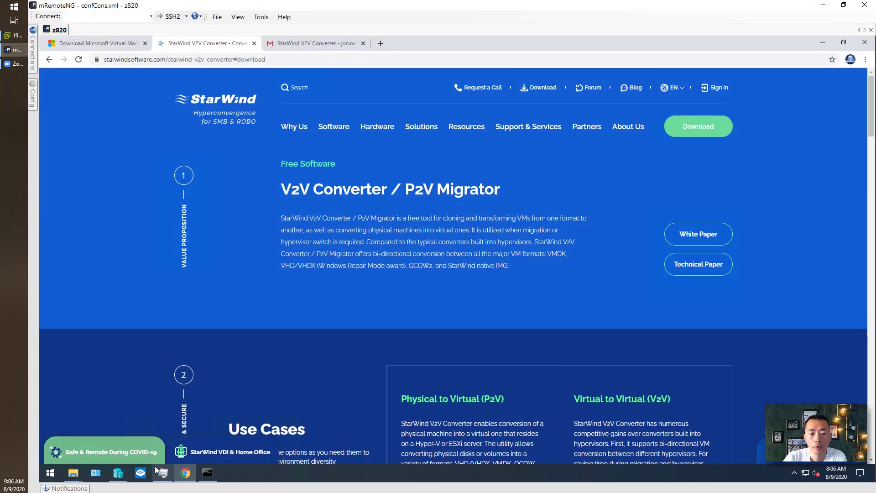
click(118, 472)
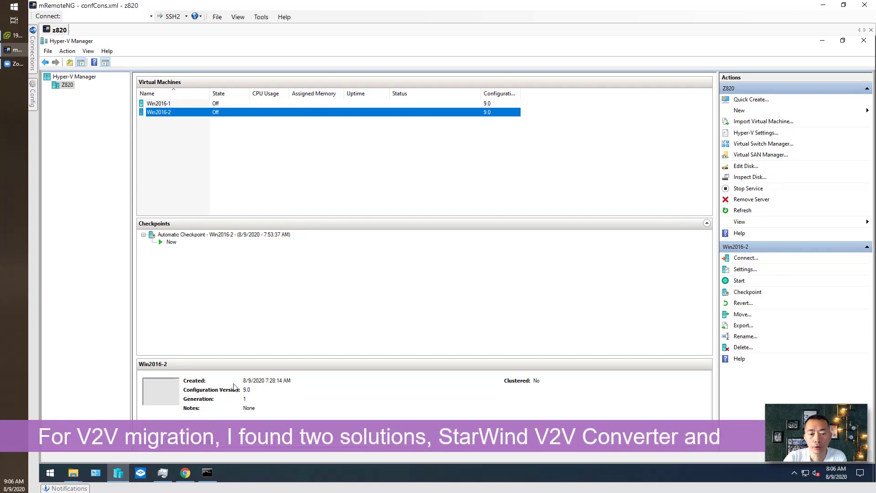
click(184, 472)
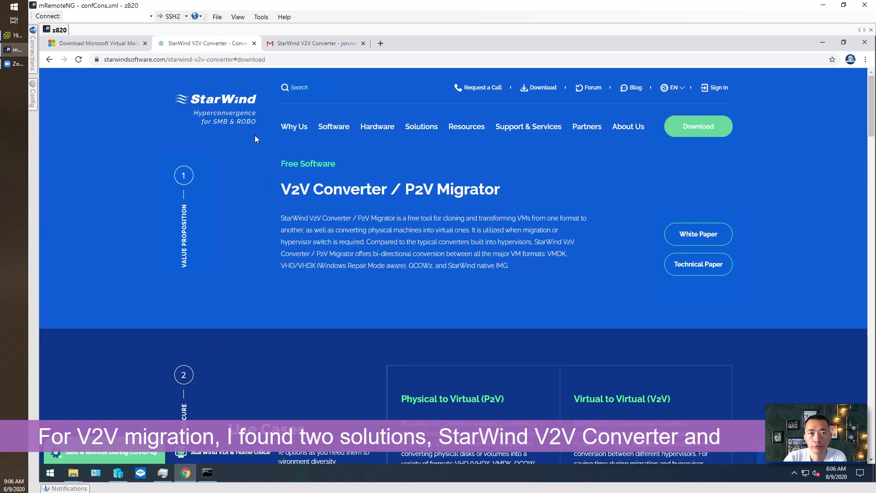
Step: Read through the Microsoft Virtual Machine Converter 3.0 download page
click(126, 43)
scroll(272, 178, up, 4)
scroll(289, 207, down, 3)
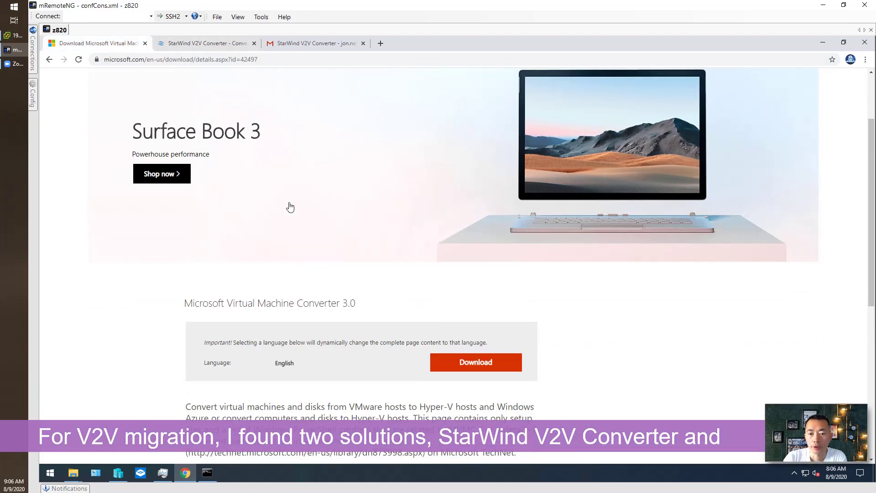
scroll(289, 207, down, 1)
drag(372, 214, 186, 216)
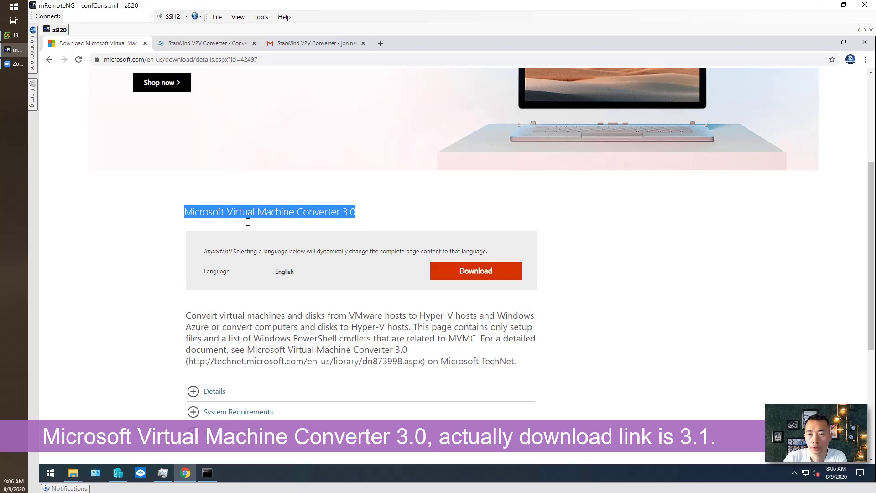
scroll(342, 234, down, 1)
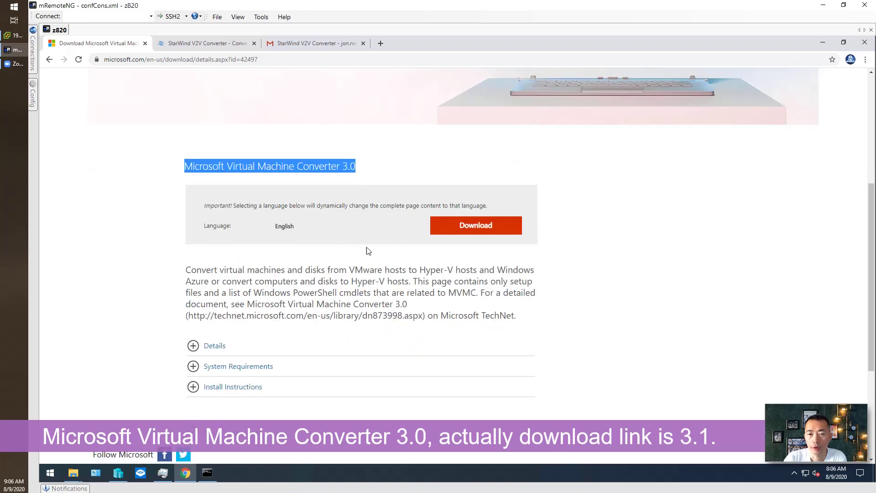
scroll(369, 254, down, 3)
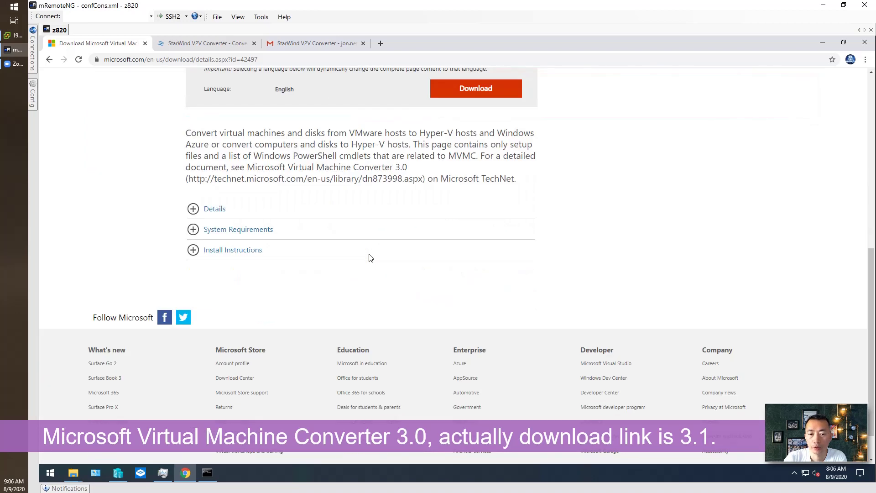
scroll(367, 257, up, 1)
scroll(370, 259, up, 1)
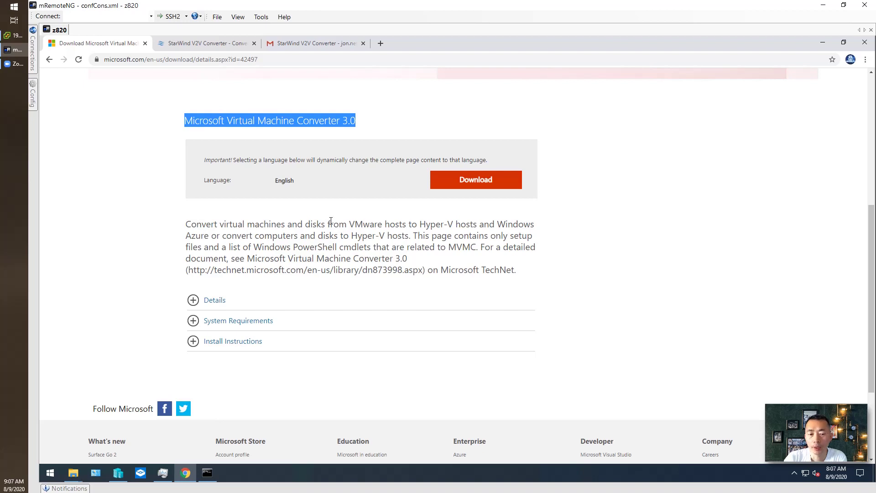
Step: Compare the StarWind V2V Converter page with the Microsoft converter page
click(220, 43)
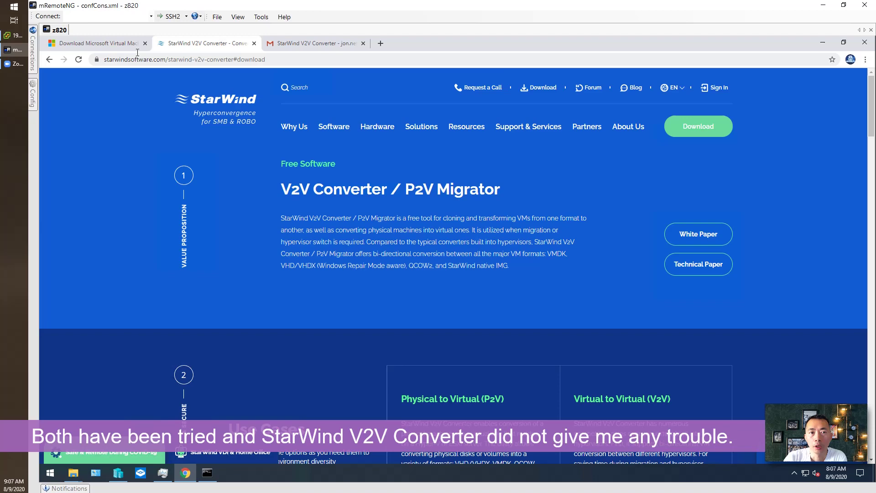
key(ctrl+shift+Tab)
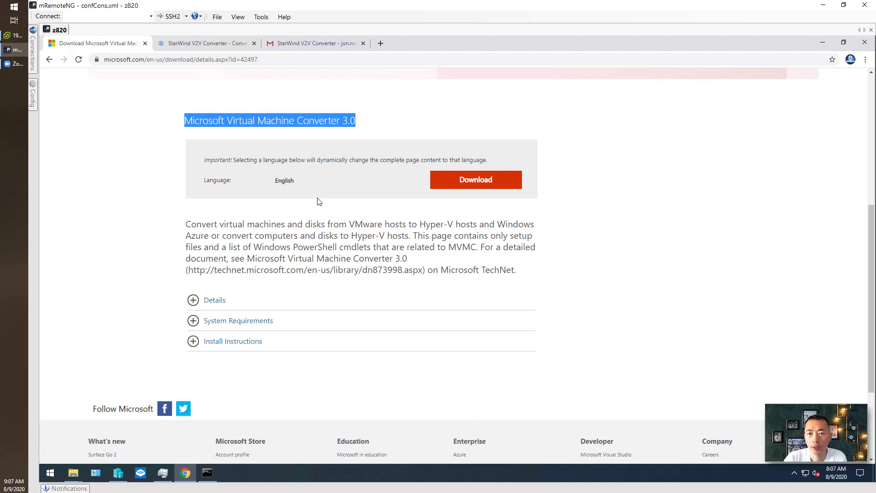
click(226, 48)
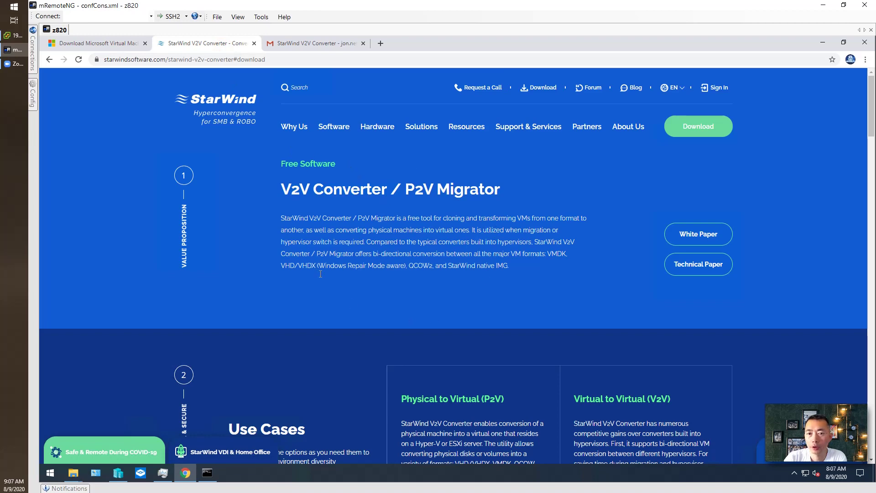
Step: Open the StarWind email's download link in a new tab to download starwindconverter.exe
click(314, 44)
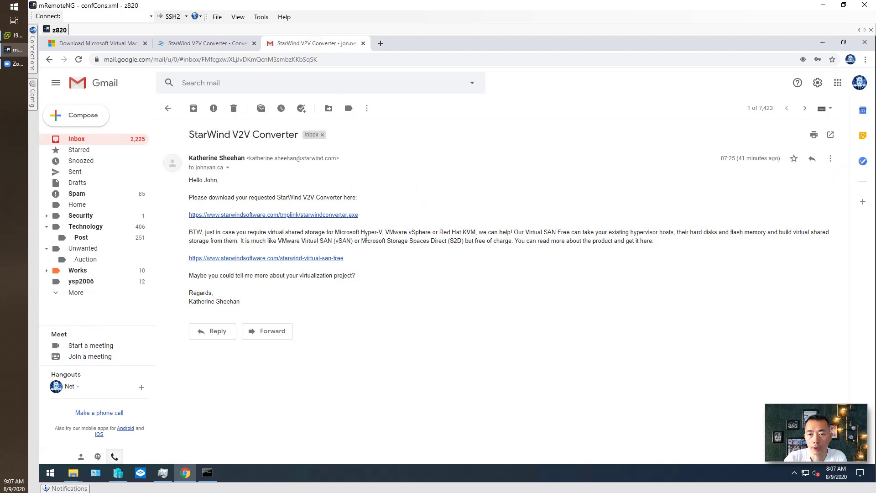
drag(384, 212, 189, 213)
key(ctrl+c)
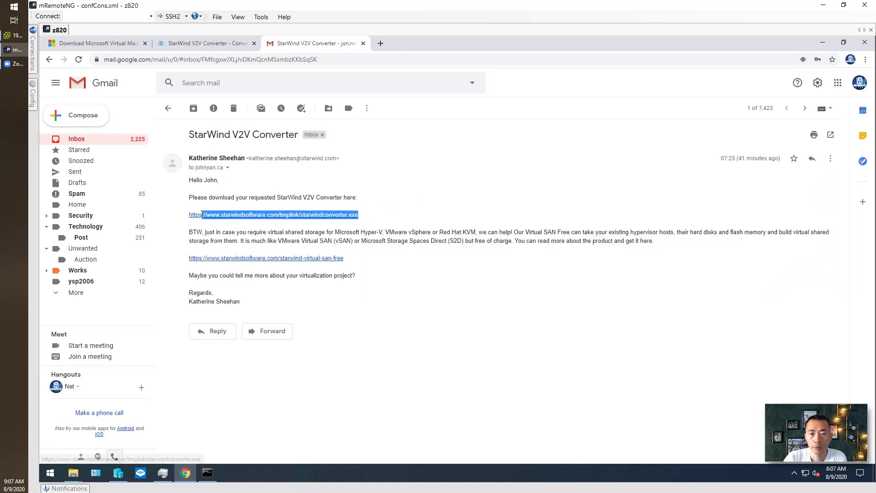
key(ctrl+t)
key(ctrl+v)
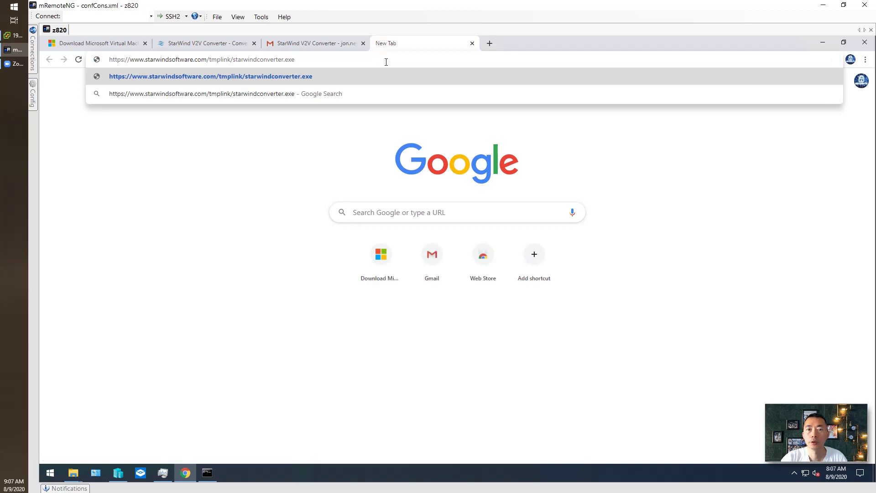
key(Return)
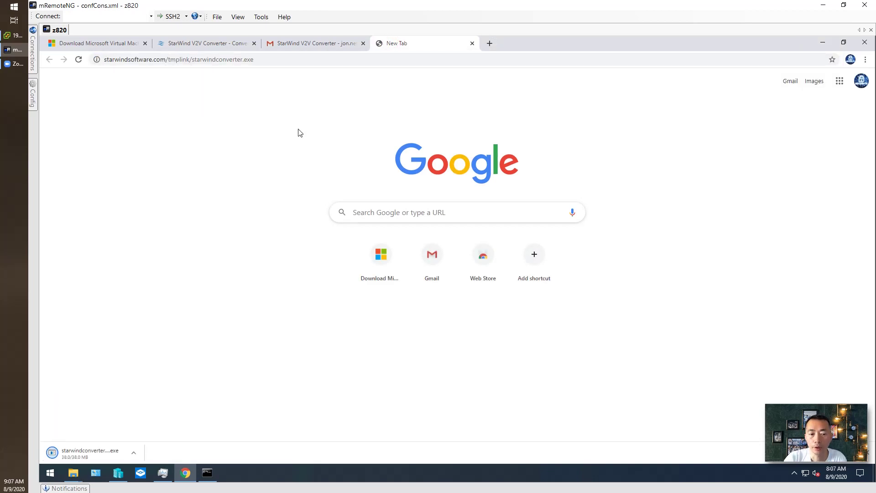
click(264, 61)
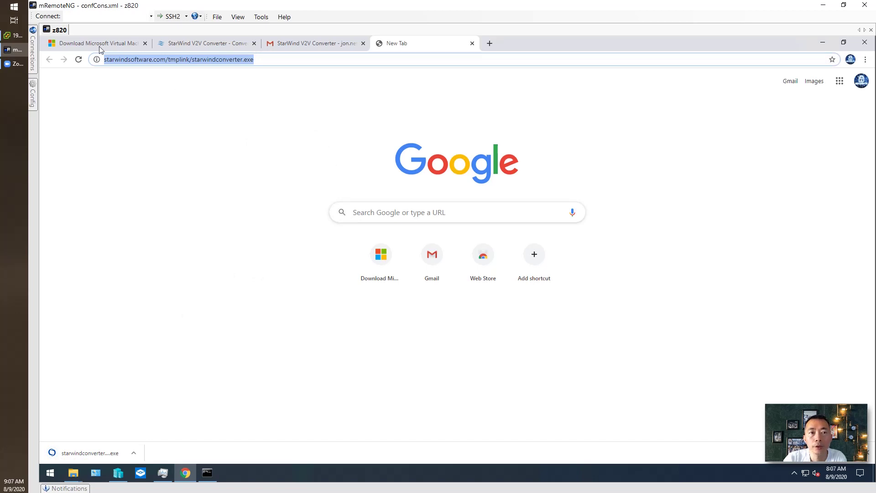
Step: Launch Microsoft Virtual Machine Converter 3.1 and choose virtual machine conversion with Migrate to Hyper-V
click(50, 472)
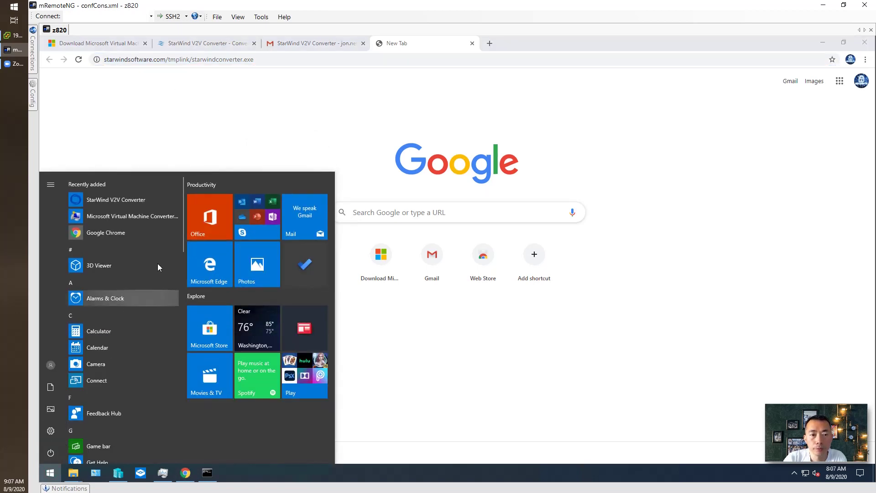
click(160, 218)
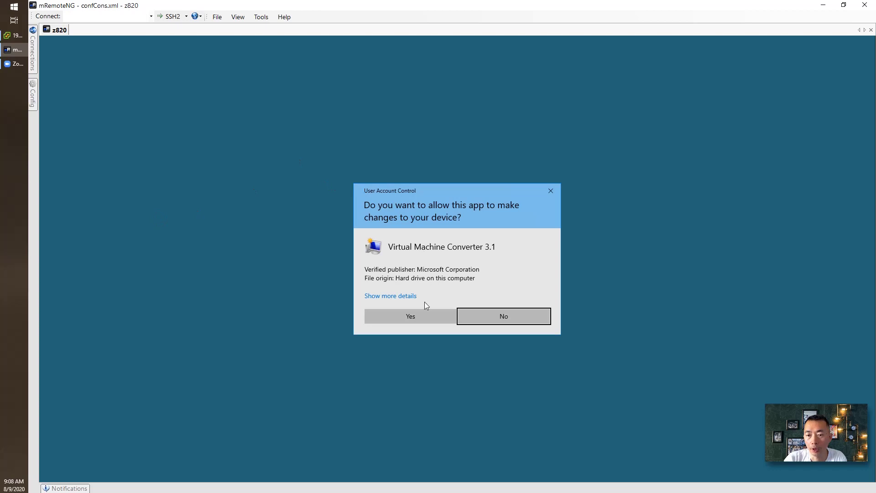
click(423, 316)
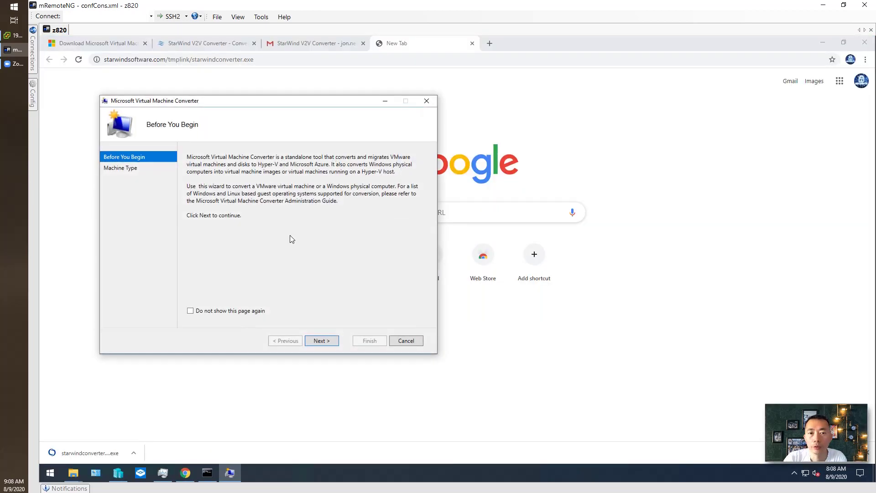
click(322, 341)
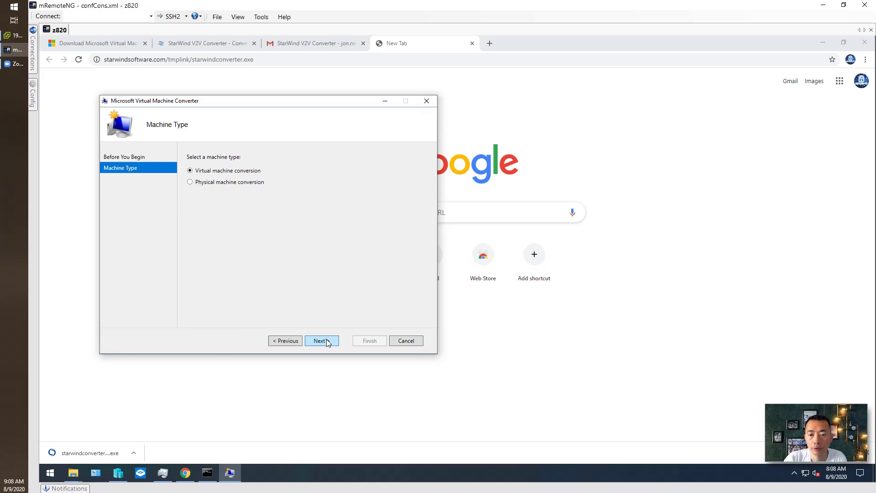
click(321, 341)
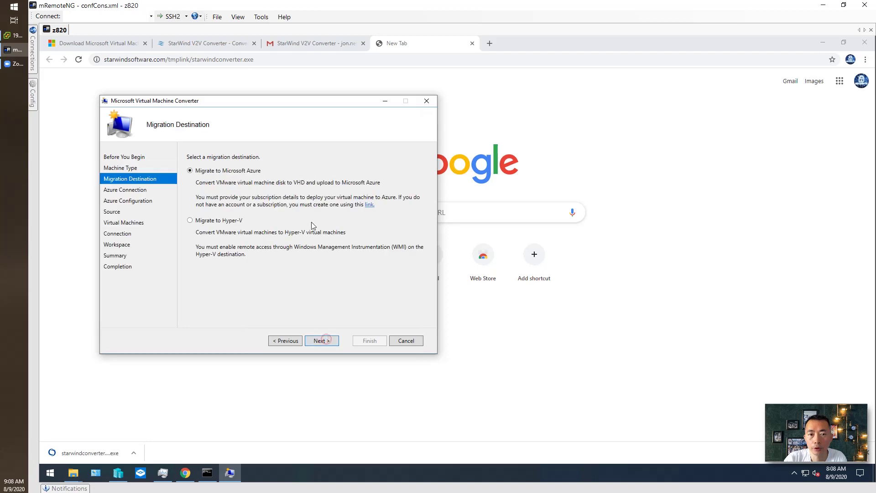
click(228, 221)
Step: Set and validate 192.168.2.245 as the destination Hyper-V host
click(323, 341)
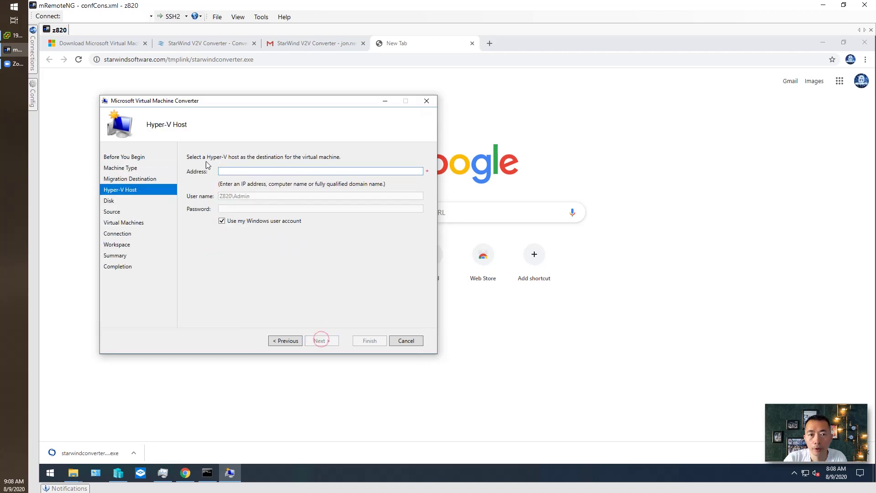
click(270, 172)
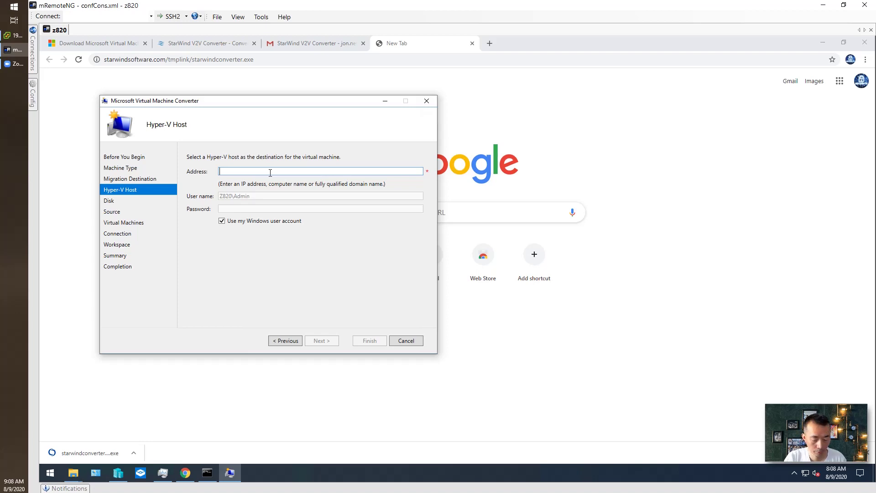
text(192.168.2)
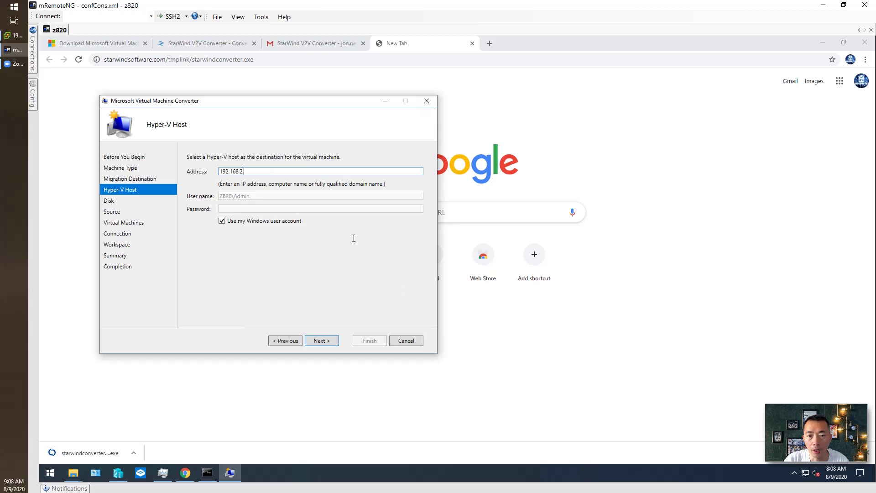
text(.245)
key(Tab)
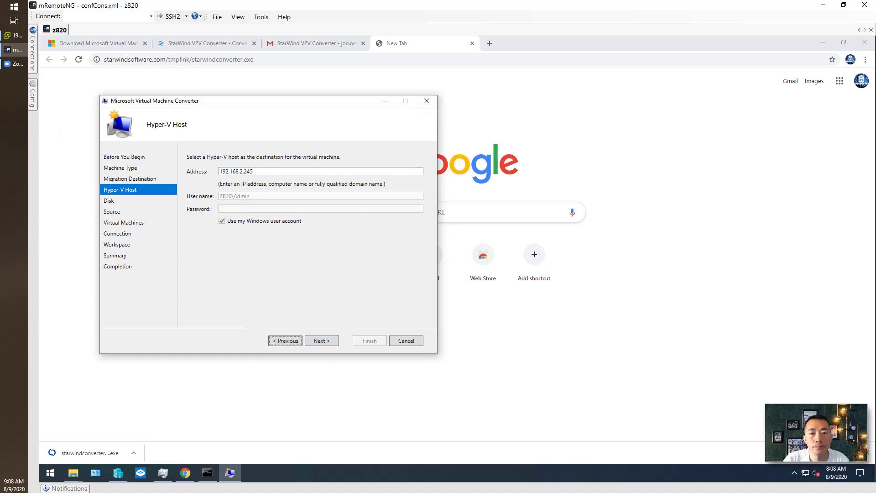
click(319, 342)
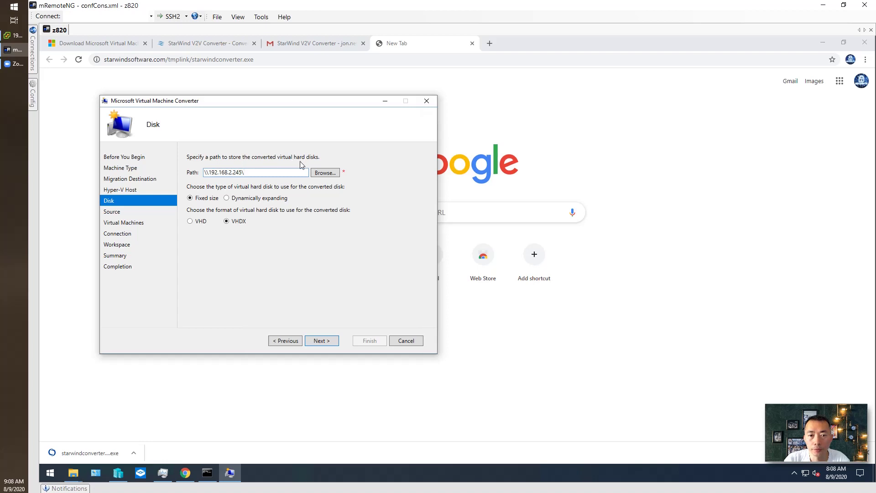
Step: Store dynamically expanding disks in \\192.168.2.245\share and enter ESXi source address 192.168.2.50
click(256, 200)
click(329, 174)
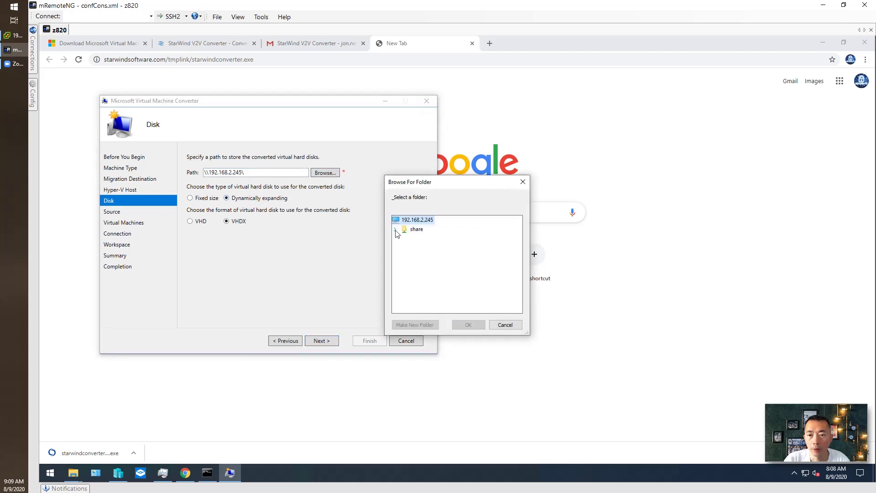
click(416, 232)
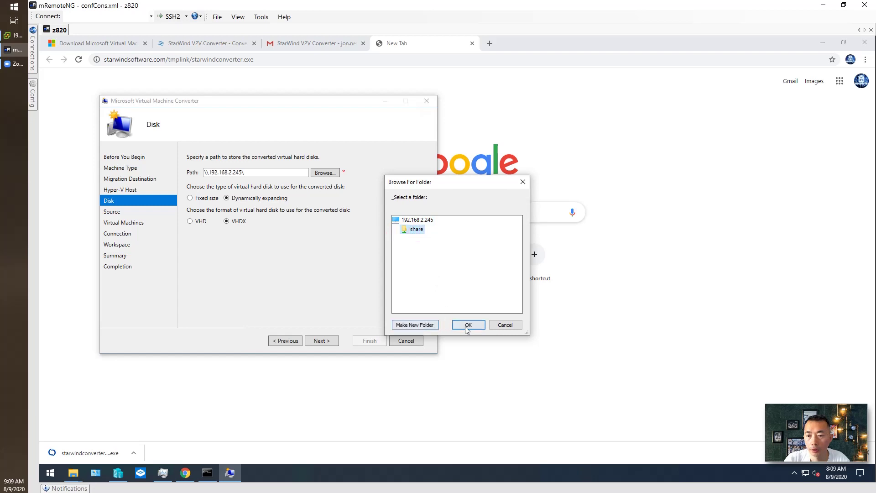
click(468, 324)
click(321, 340)
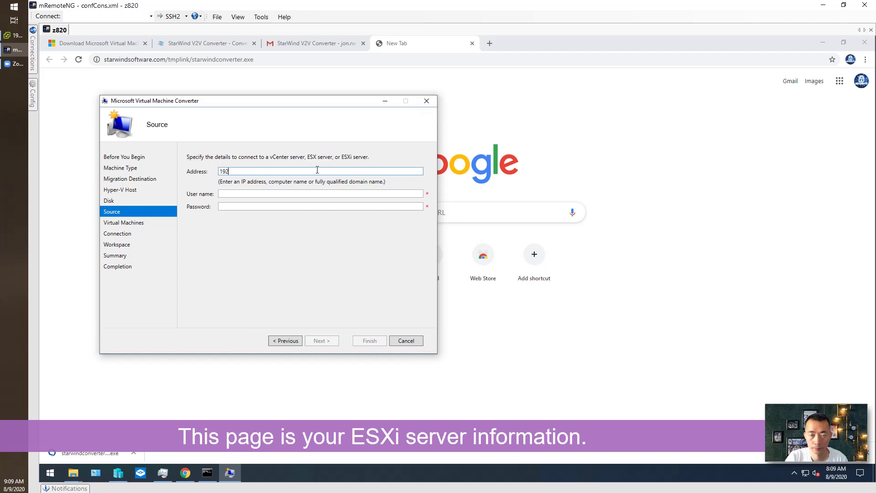
text(68.2.50)
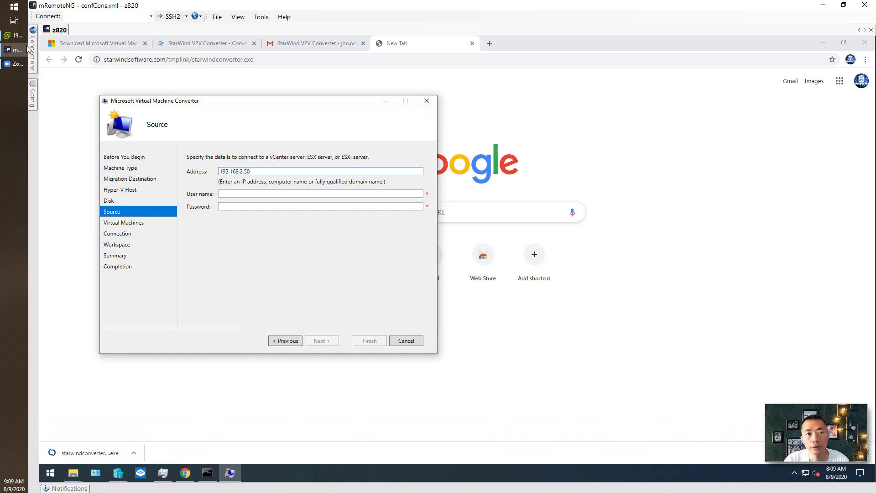
click(17, 35)
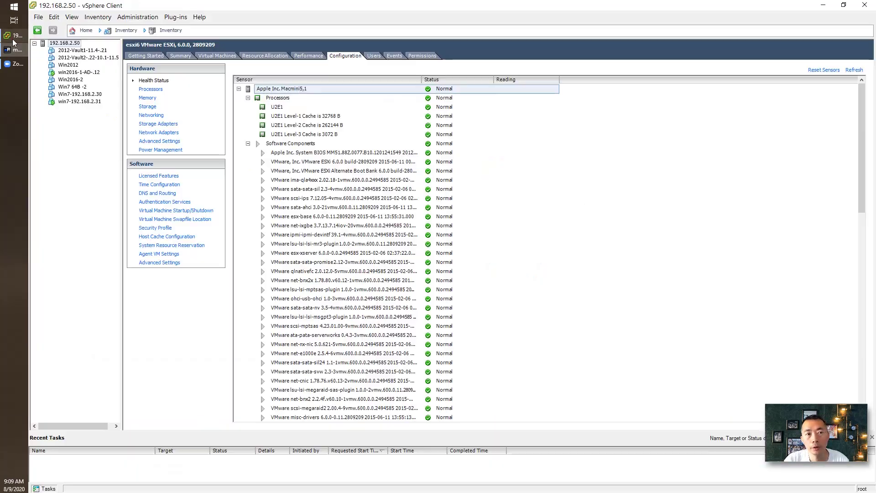
Step: Browse the Local1T datastore folders on ESXi host 192.168.2.50, then close the datastore browser
click(65, 44)
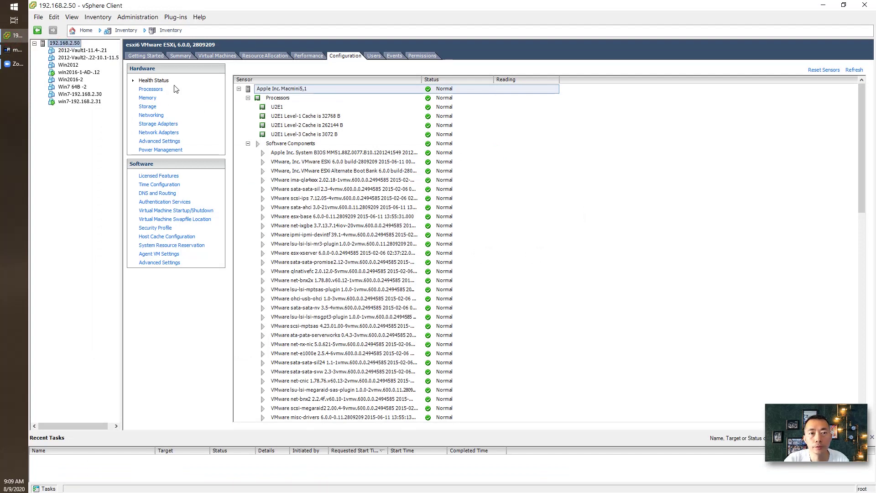
click(147, 107)
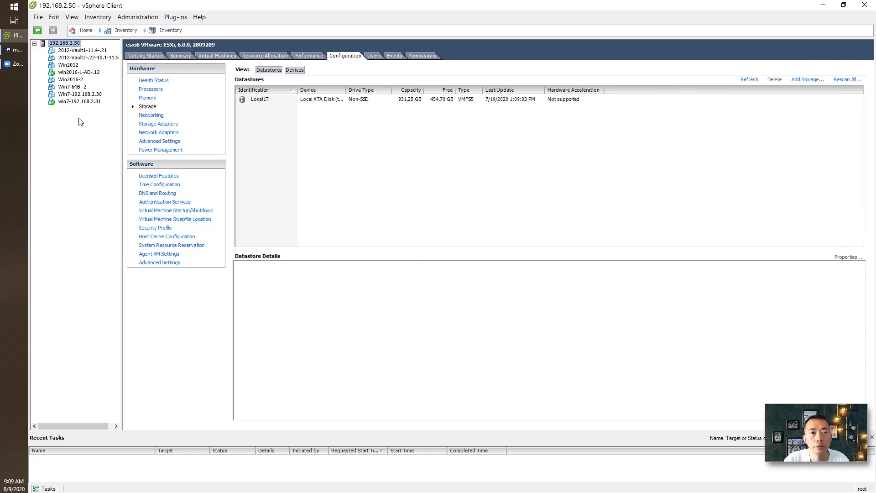
click(258, 102)
right_click(259, 101)
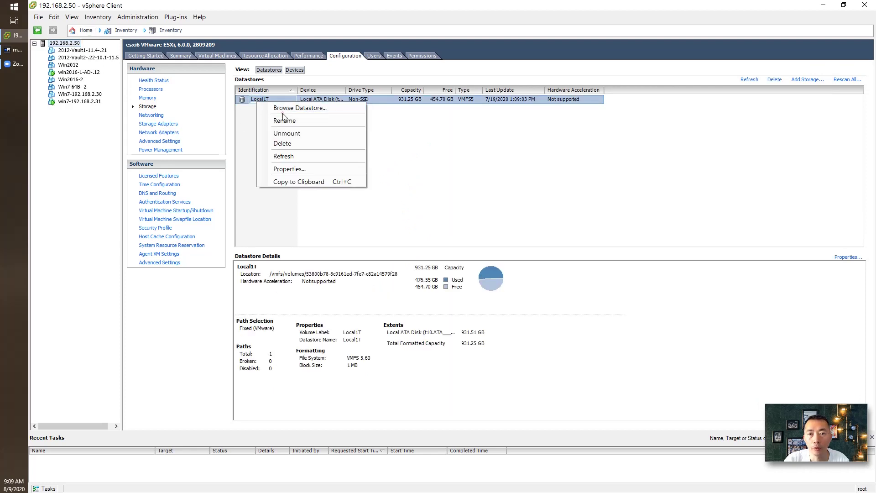
click(288, 120)
right_click(270, 101)
click(287, 108)
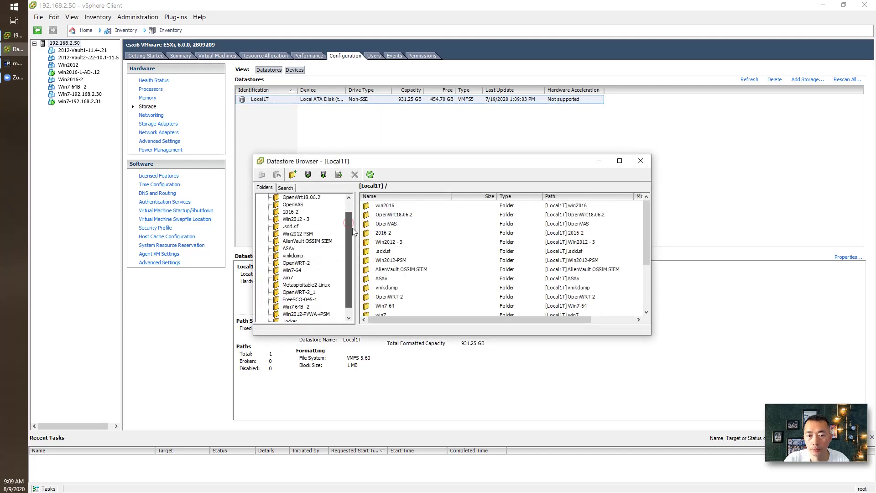
click(641, 161)
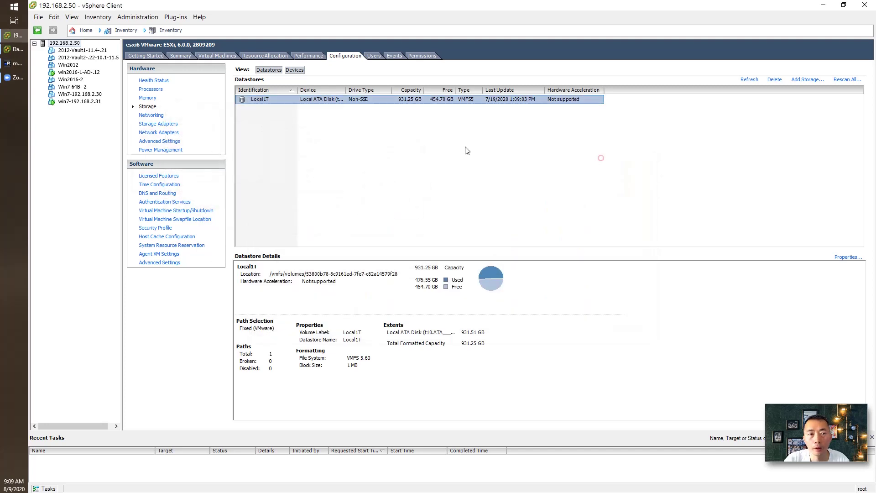
click(10, 66)
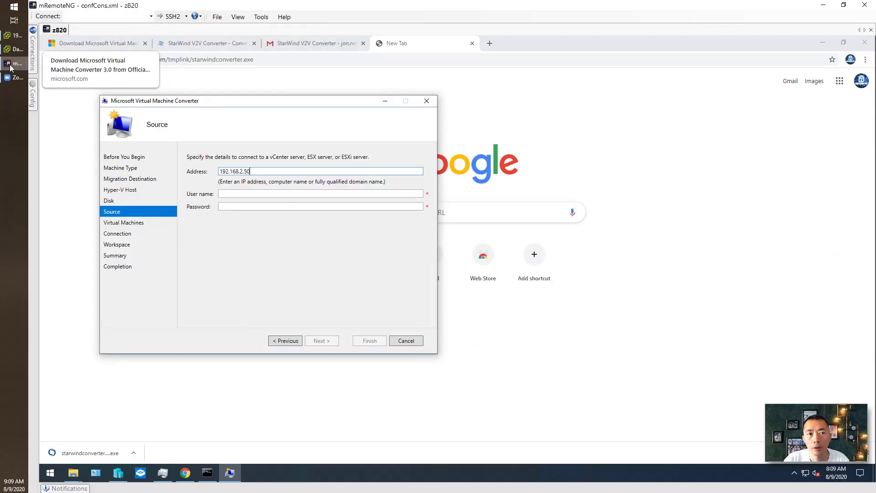
Step: Enter the ESXi admin user name and password to list the host's eight virtual machines
click(277, 194)
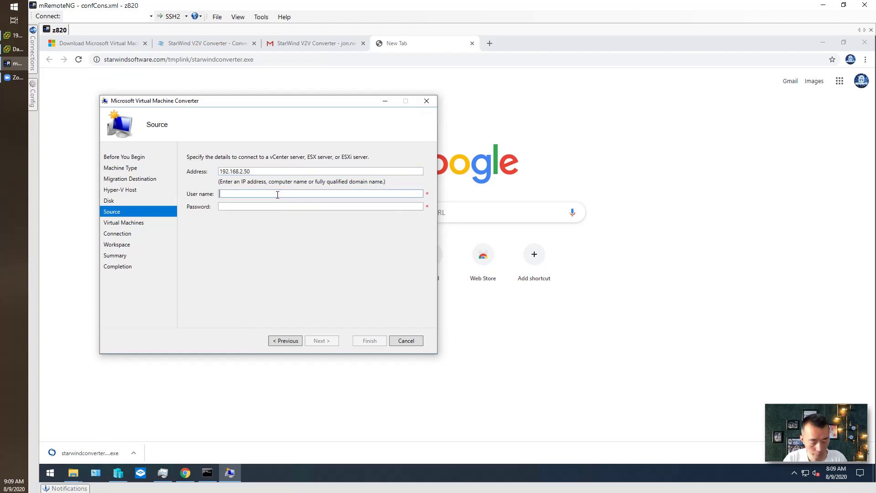
key(Tab)
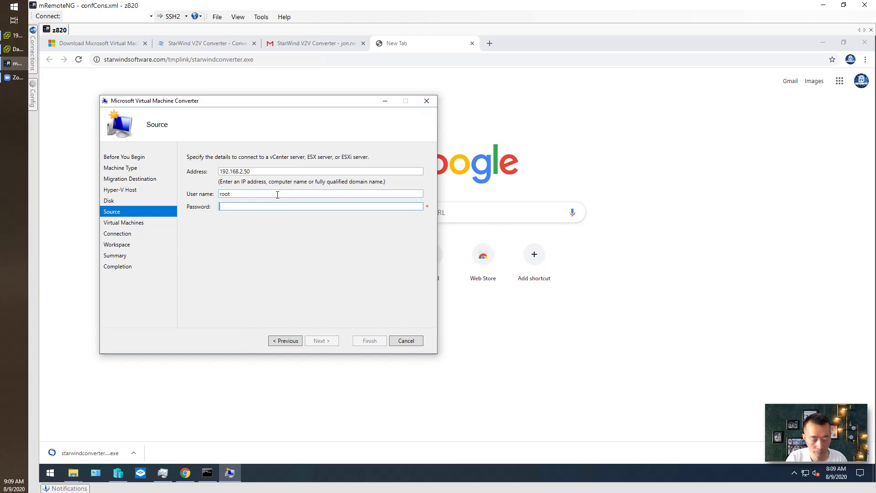
text(*******)
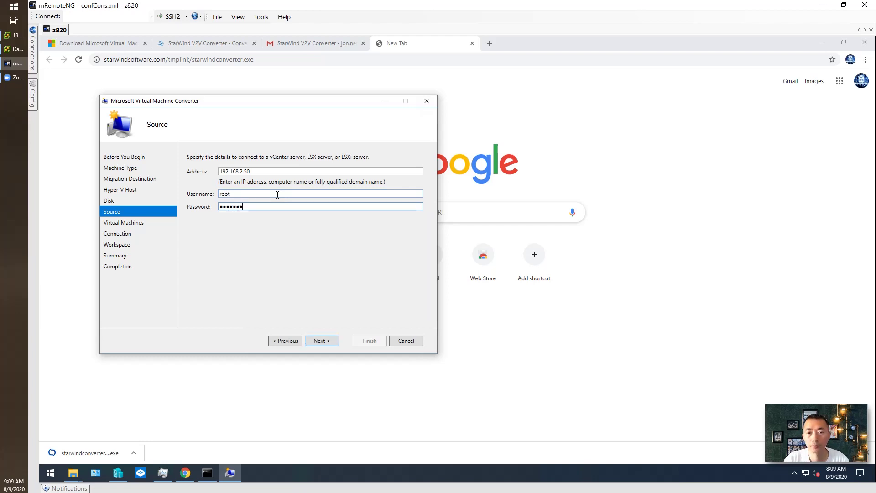
click(315, 342)
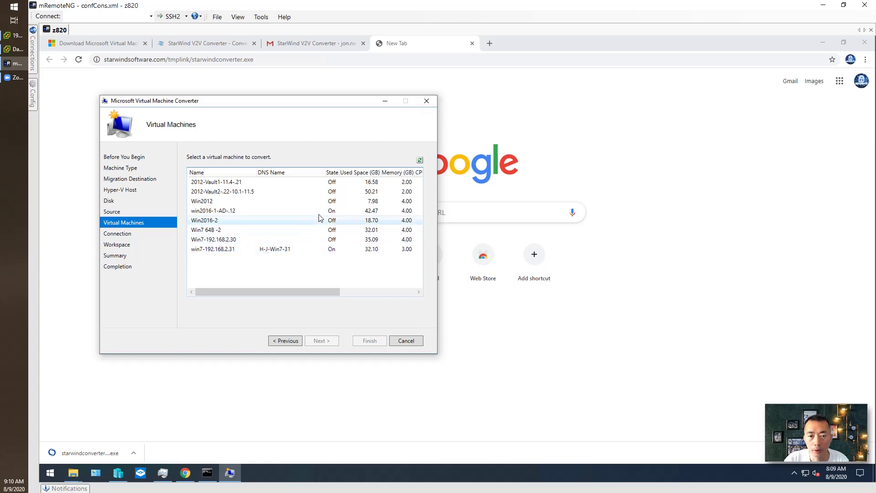
Step: Select Win7-192.168.2.30 with workspace D:\Hyper-V-VM\Win7-64B and reach the Summary page
click(304, 240)
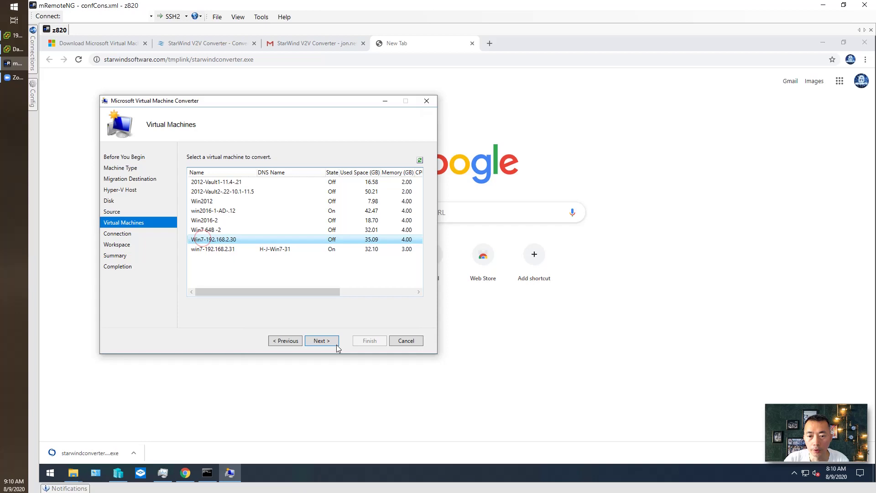
click(321, 340)
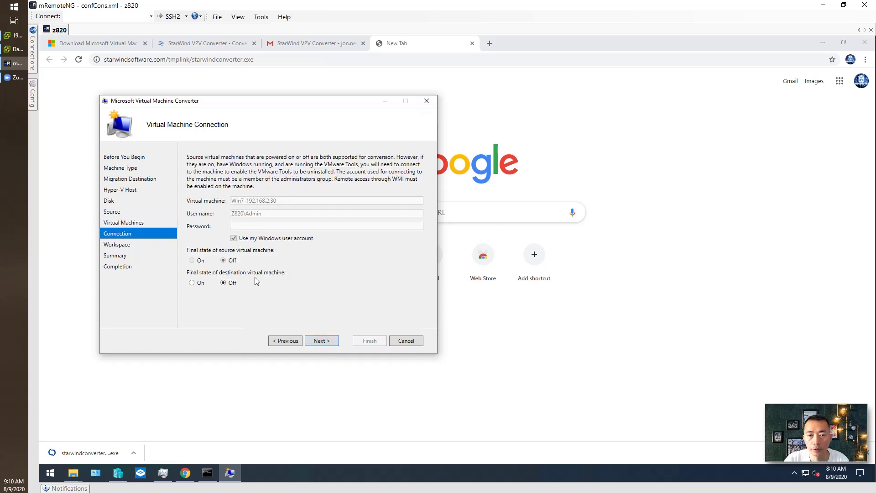
click(324, 342)
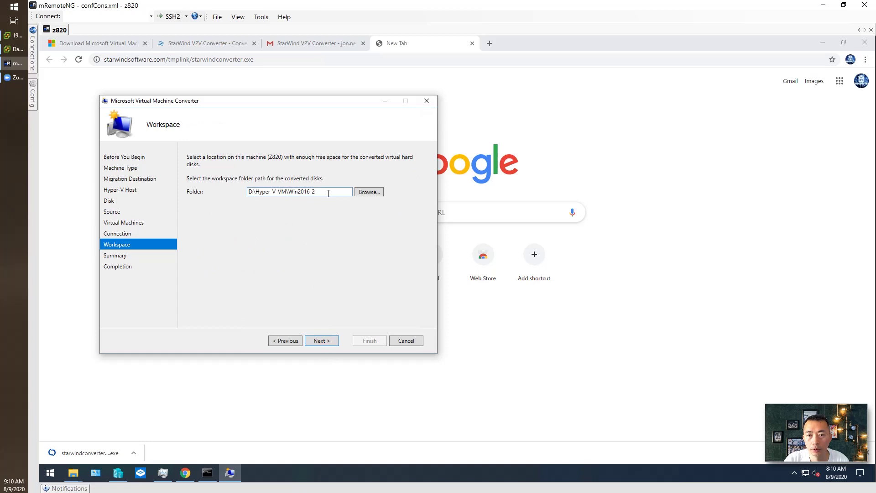
click(369, 192)
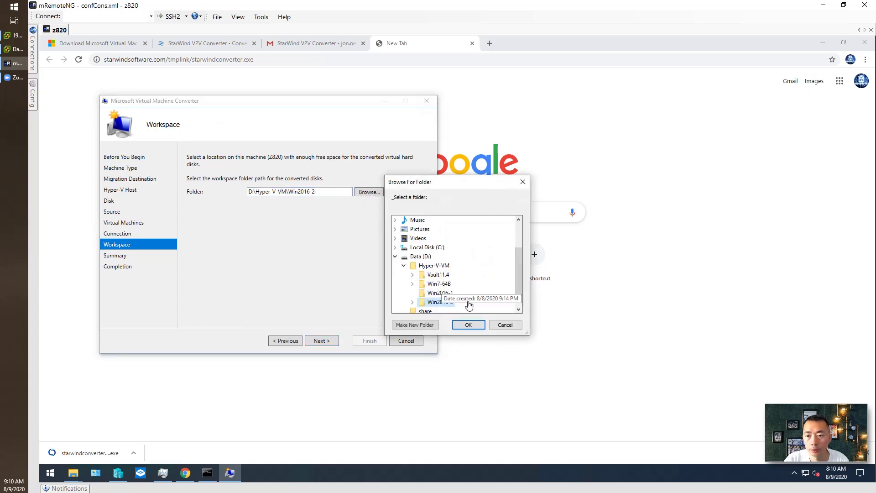
click(439, 283)
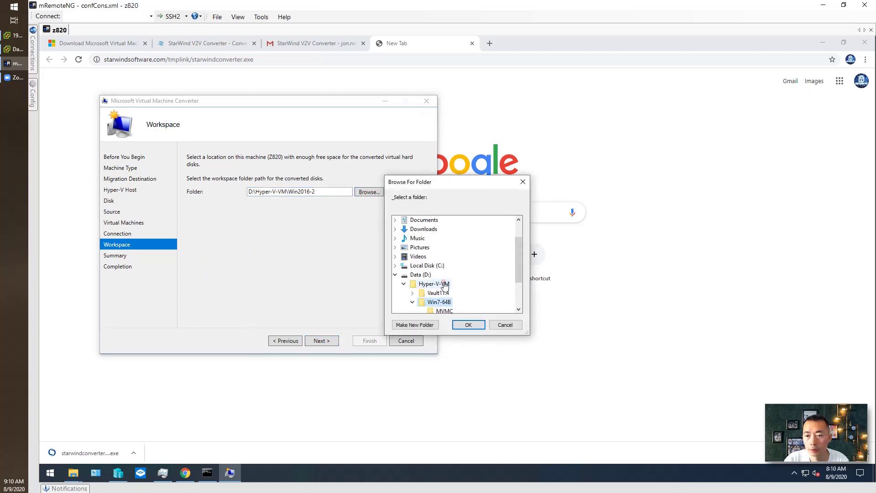
click(468, 324)
click(322, 340)
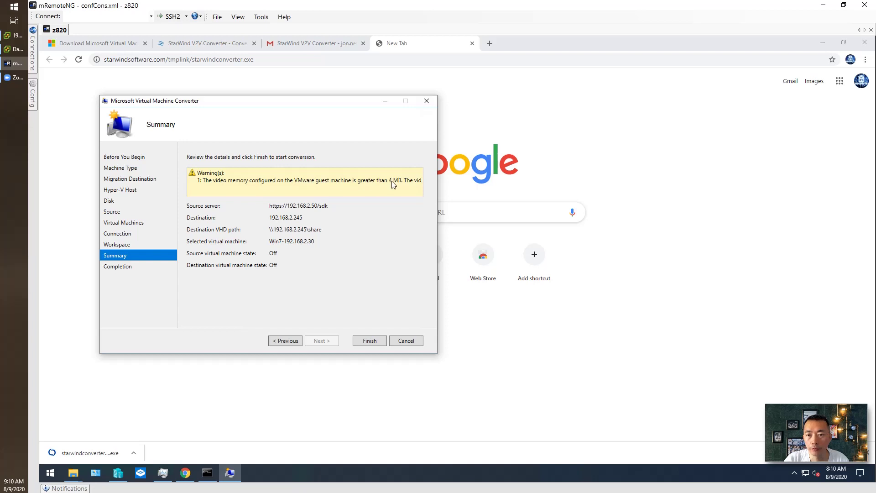
Step: Start converting Win7-192.168.2.30, which fails at Convert disk(s) with a VMware response error
click(377, 340)
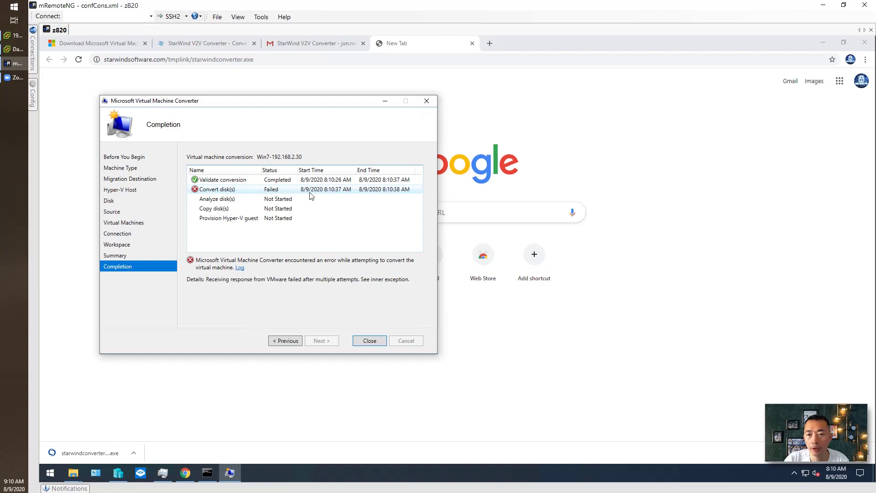
click(240, 268)
scroll(415, 188, down, 20)
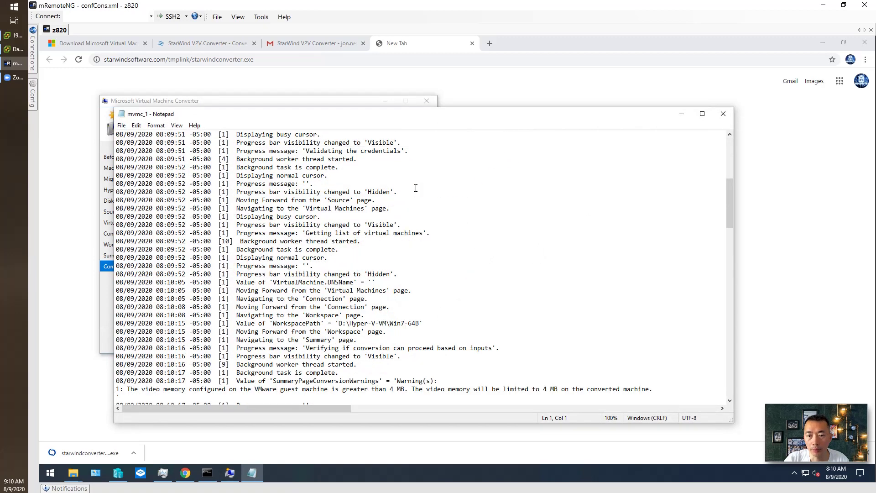
scroll(416, 188, down, 15)
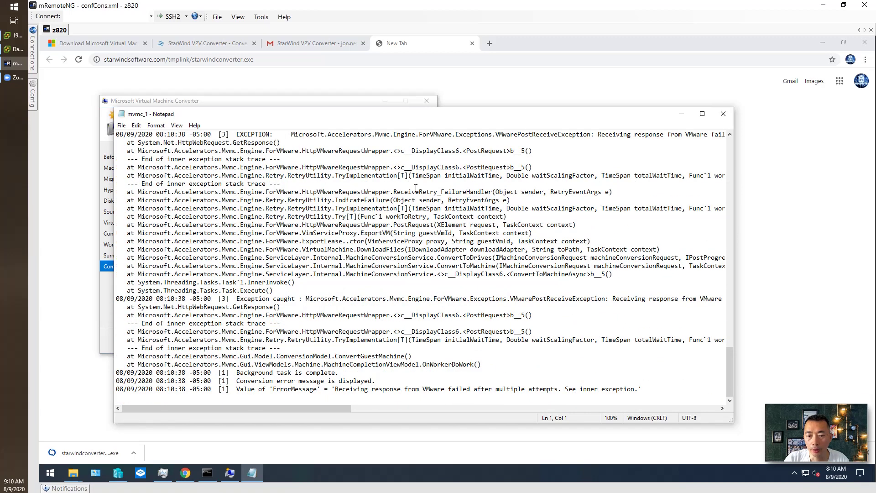
scroll(416, 188, up, 2)
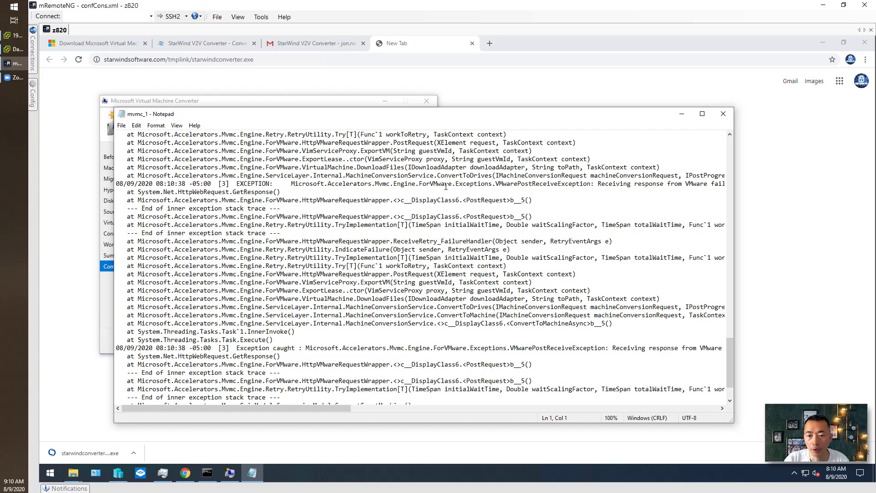
click(716, 113)
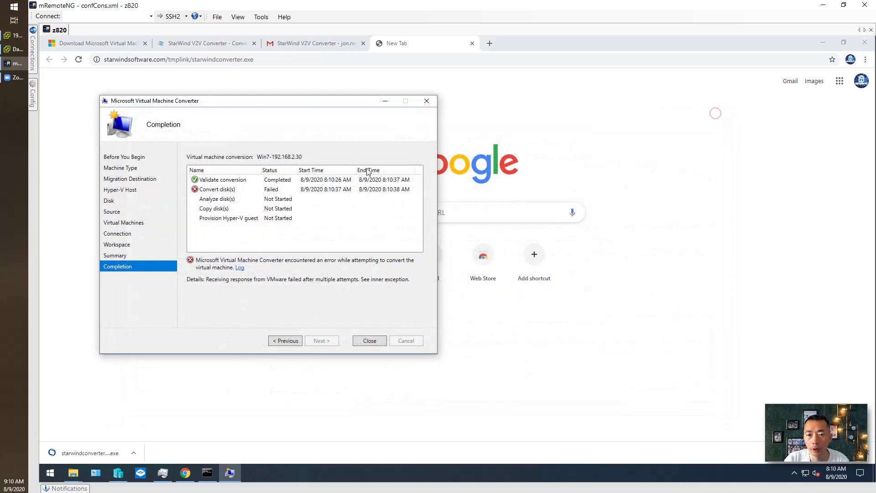
Step: Exit Microsoft Virtual Machine Converter and launch StarWind V2V Converter from the Start menu
click(377, 346)
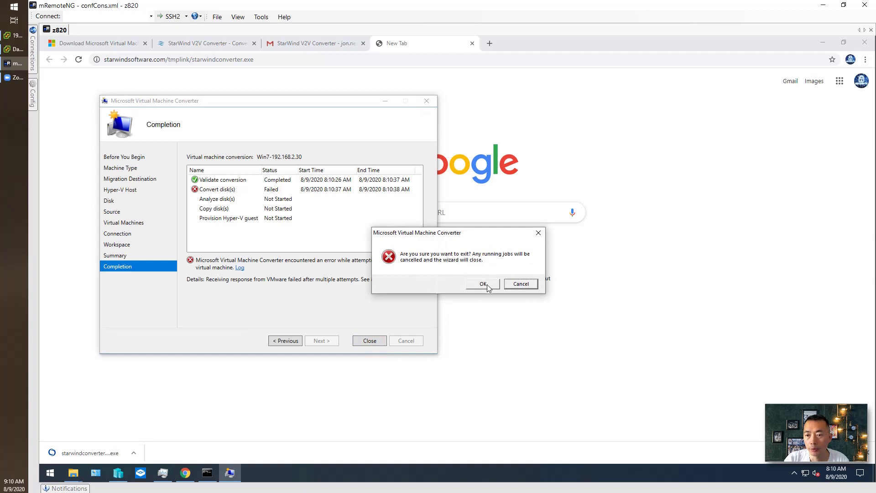
click(482, 284)
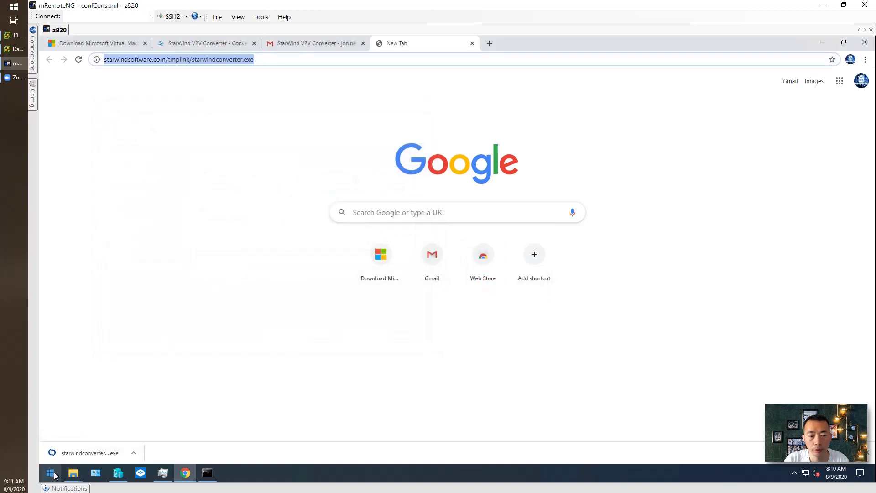
click(51, 472)
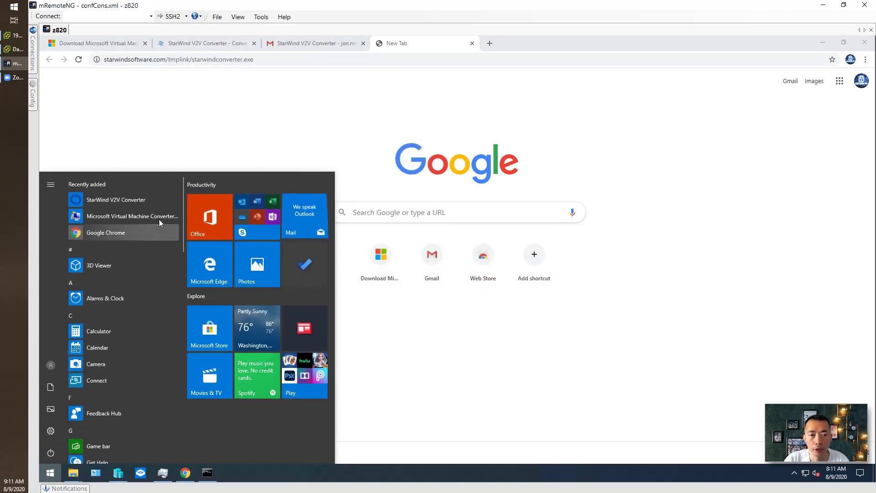
click(146, 198)
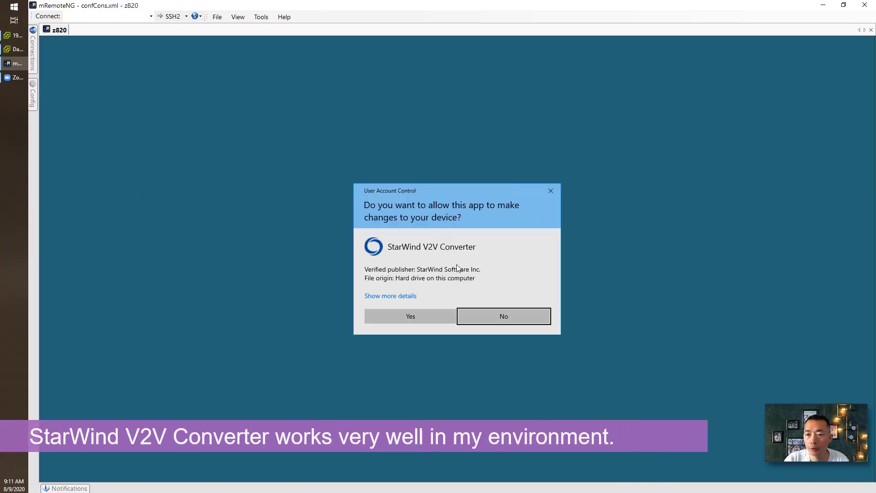
Step: Approve the UAC prompt and choose Remote VMware ESXi Server as the conversion source
click(437, 321)
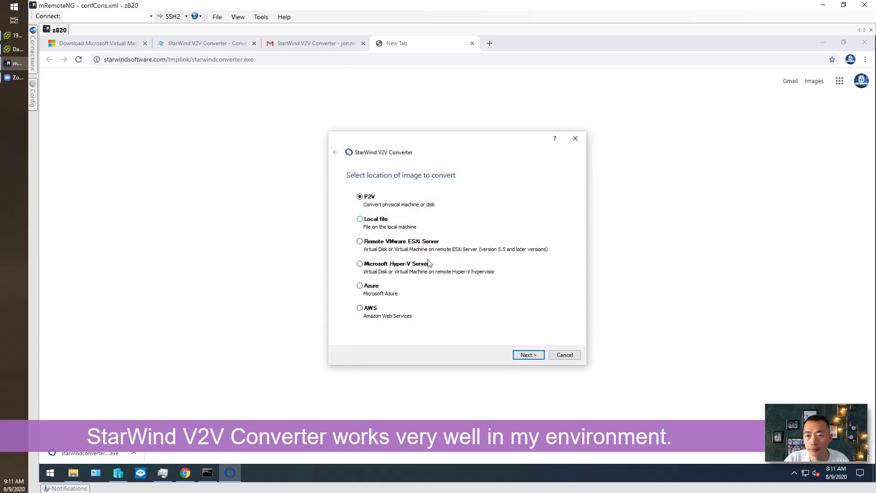
click(398, 242)
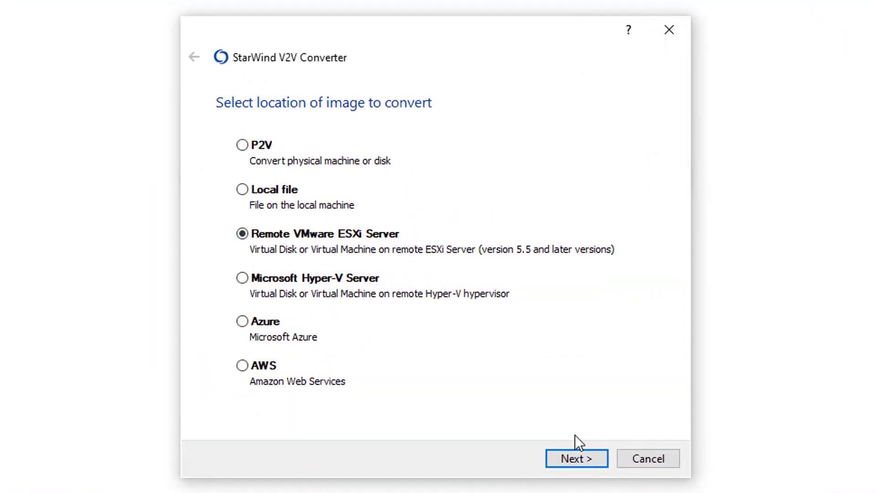
click(577, 456)
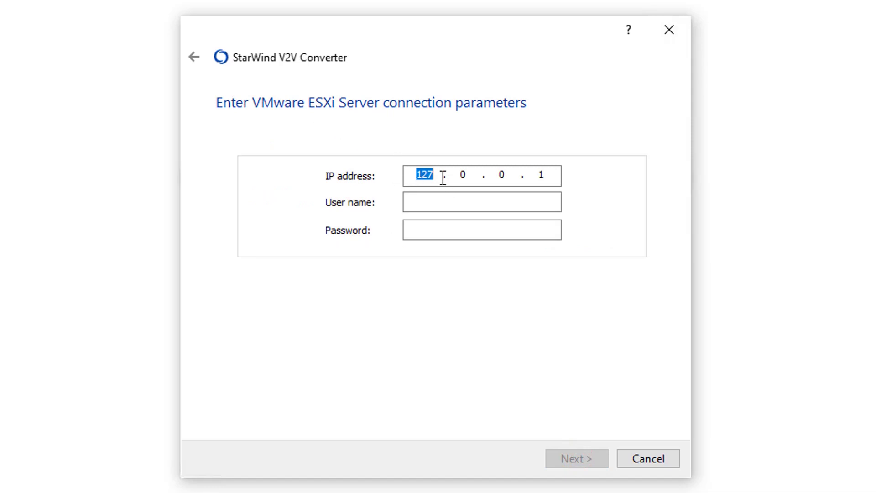
Step: Connect to ESXi server 192.168.2.50 using the admin user name and password
text(182)
key(BackSpace)
key(BackSpace)
key(BackSpace)
text(92.168.2.50)
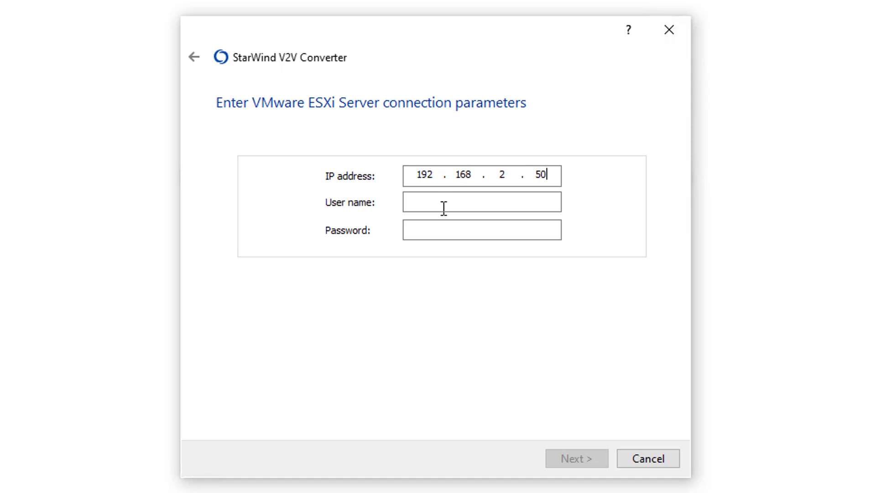
click(444, 201)
text(root)
key(Tab)
text(*******)
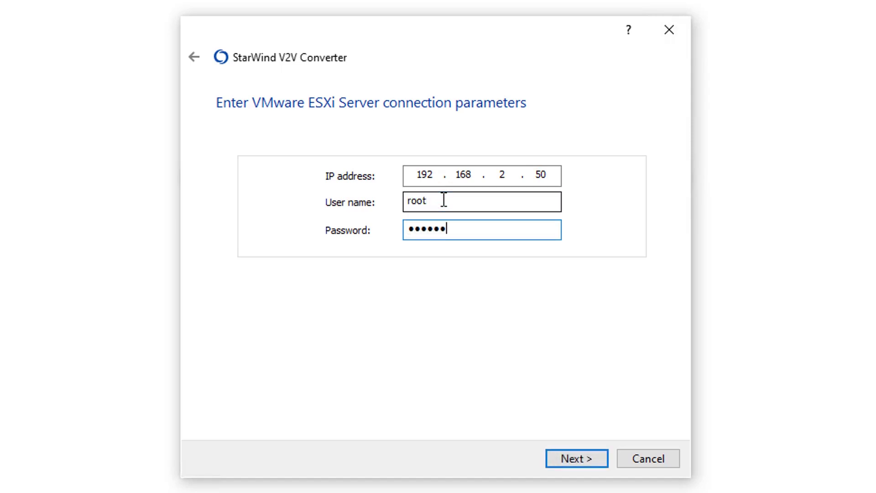
click(574, 456)
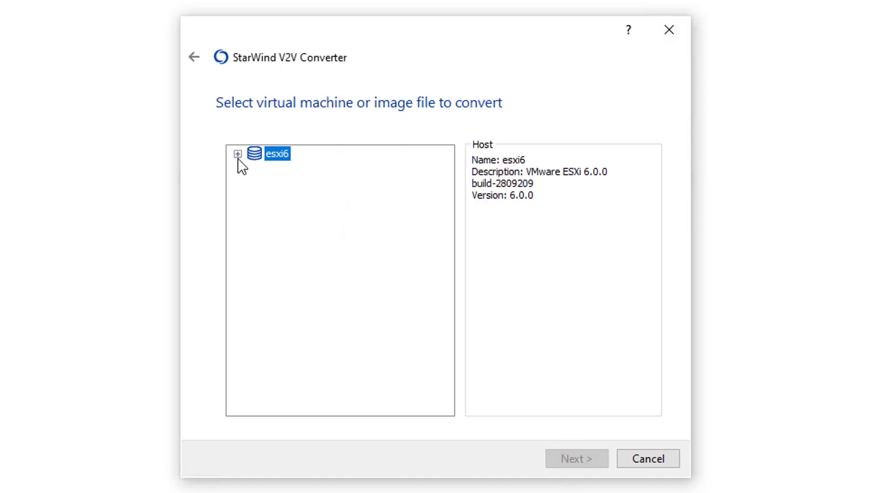
Step: Choose Win7 64B -2 on host esxi6 as the source and a Microsoft Hyper-V Server as the destination
click(237, 157)
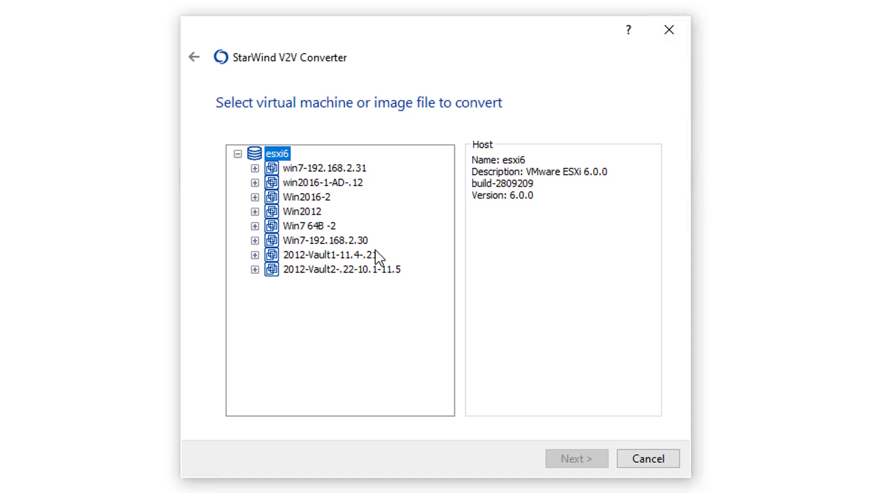
click(327, 225)
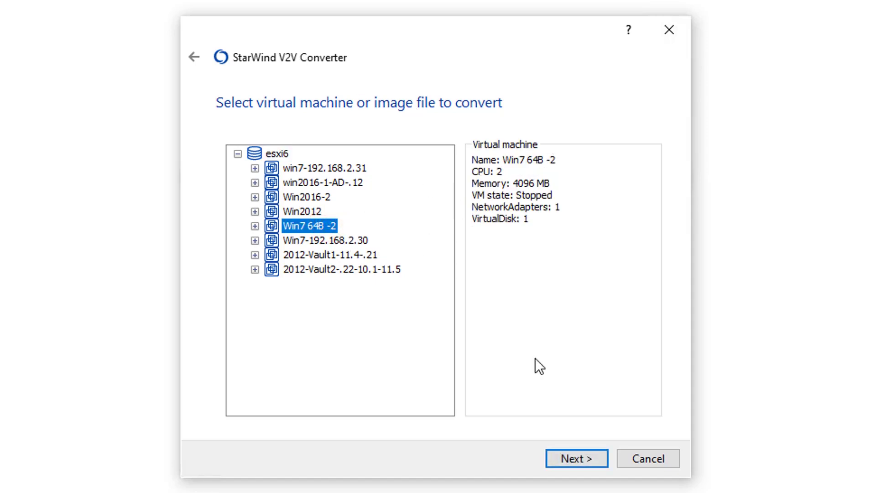
click(564, 456)
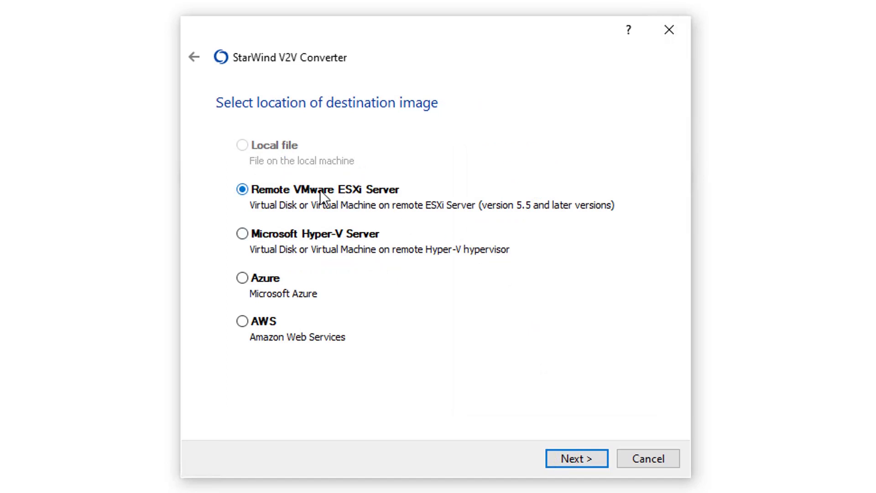
click(290, 237)
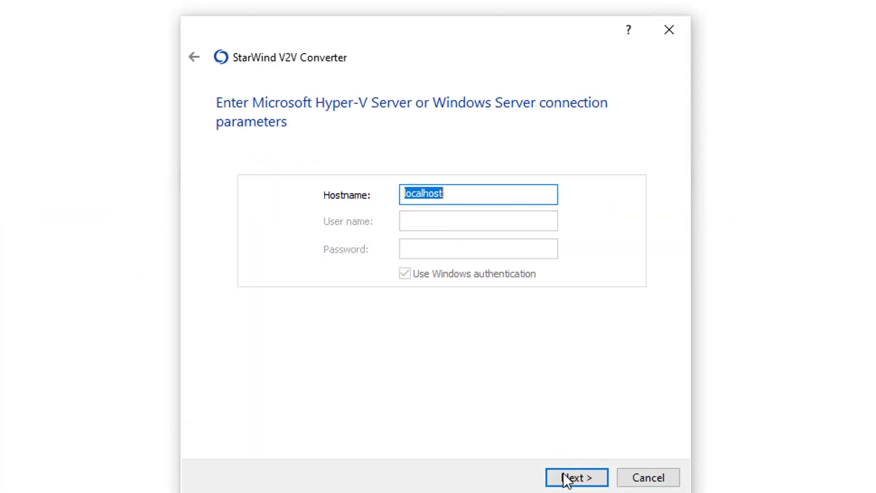
Step: Keep localhost and set the new VM location to D:\Hyper-V-VM\Win7-64B
click(566, 479)
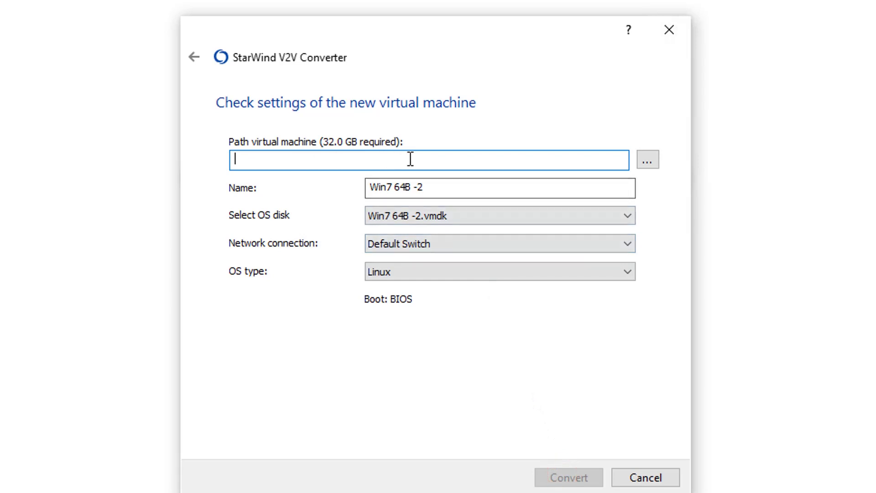
click(648, 160)
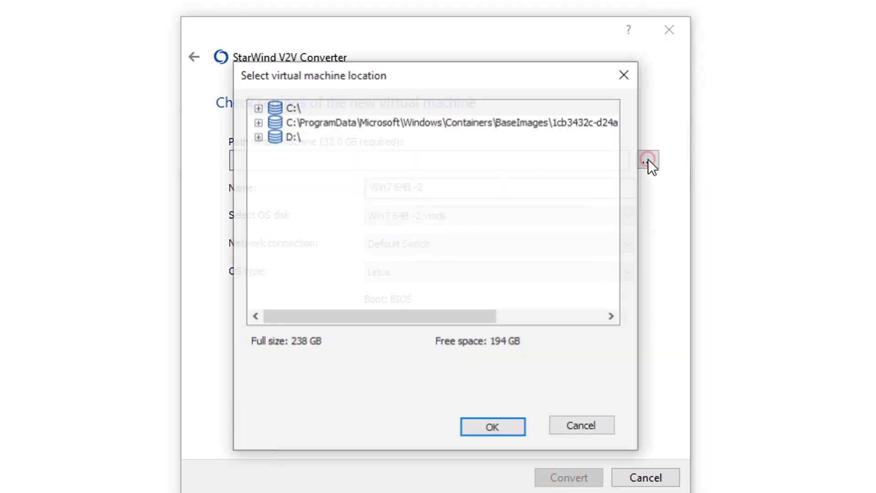
click(258, 136)
click(275, 151)
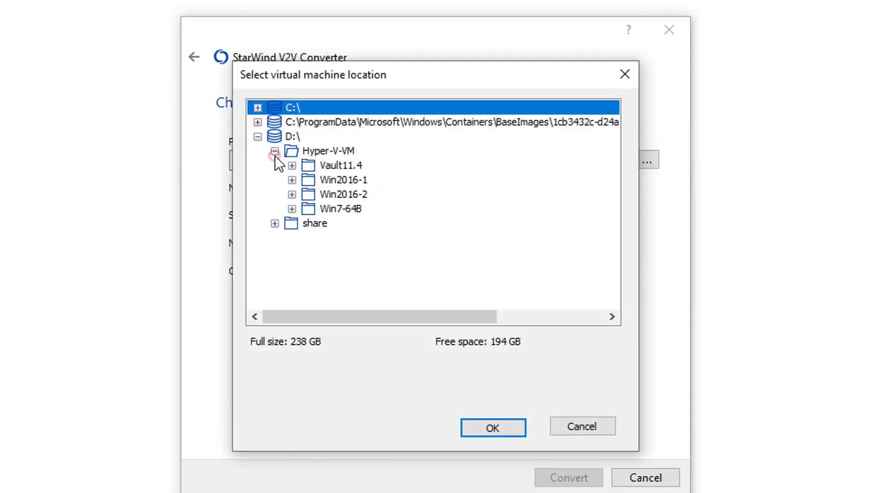
click(355, 208)
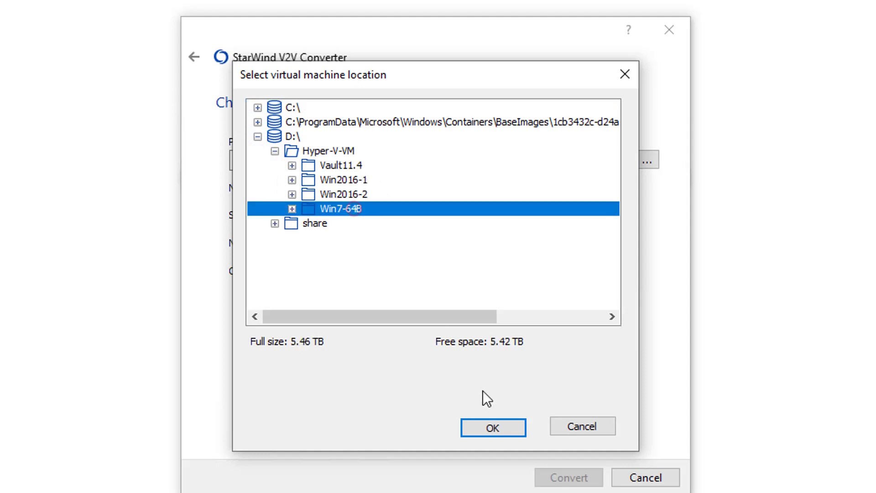
click(498, 426)
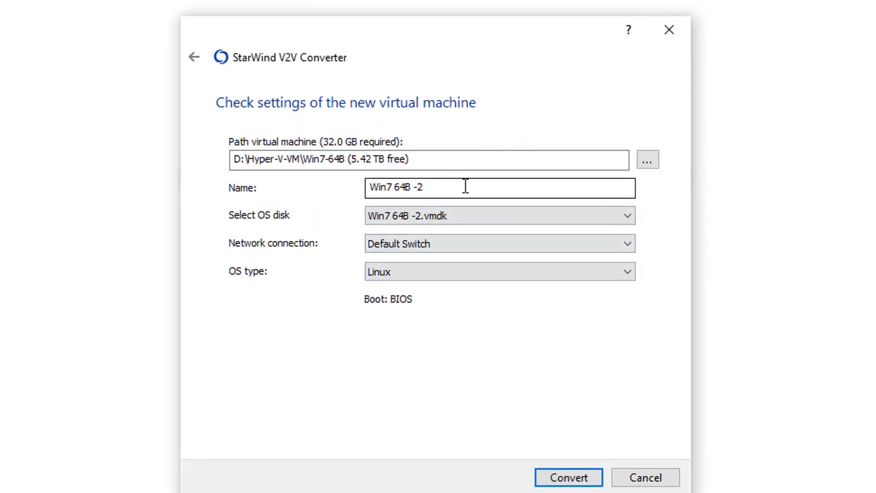
Step: Set the OS type to Windows, keep Default Switch networking, and start the conversion
click(431, 272)
click(430, 299)
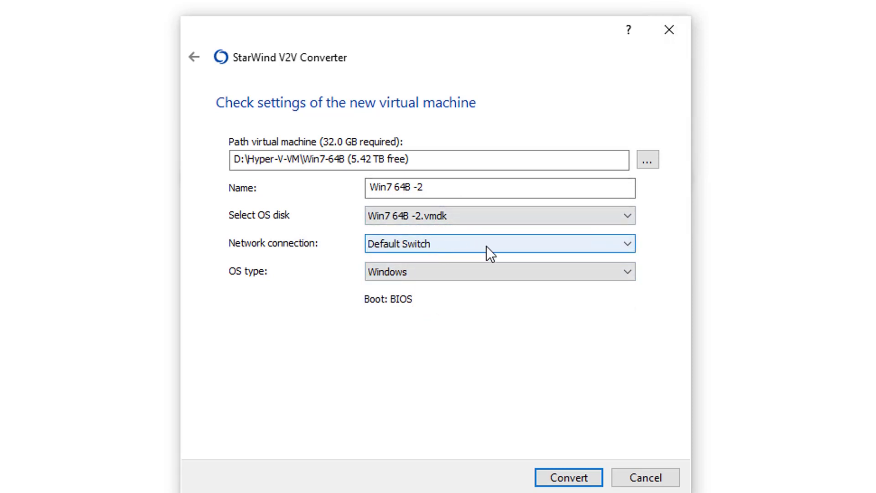
click(460, 247)
click(459, 247)
click(568, 477)
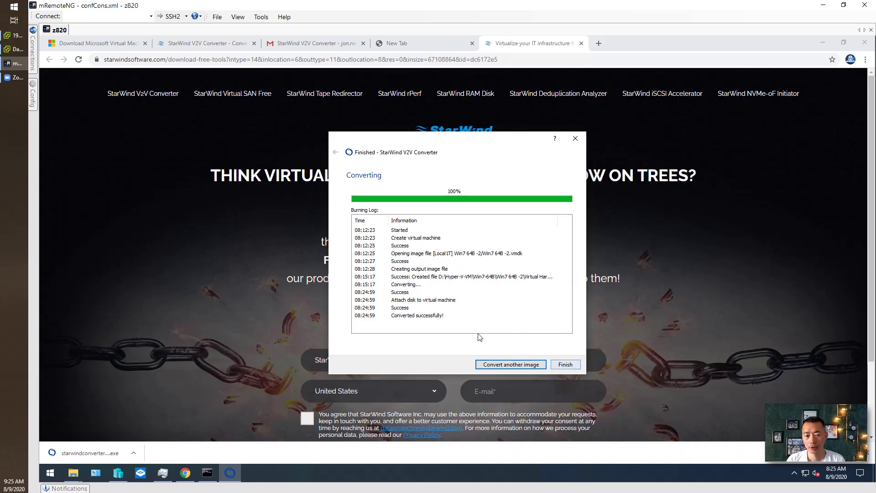
Step: Start the Win7 64B -2 VM in Hyper-V Manager and connect to its console
click(120, 475)
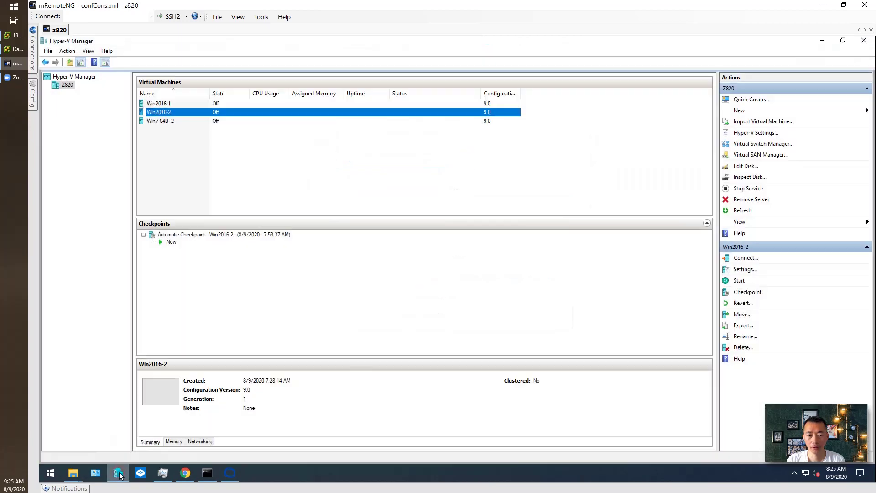
click(189, 122)
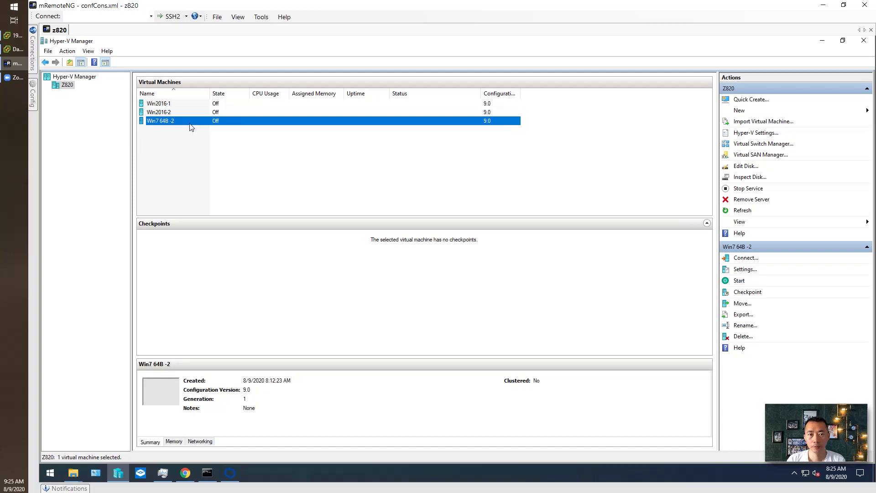
right_click(190, 124)
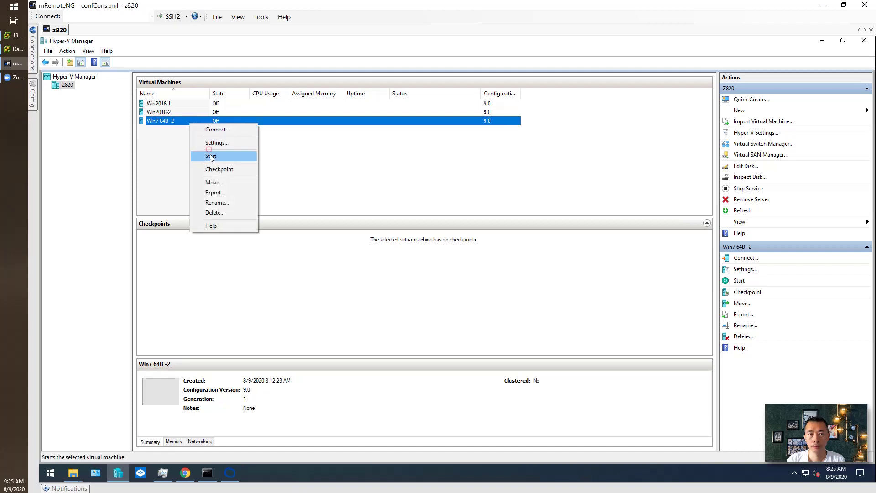
click(219, 169)
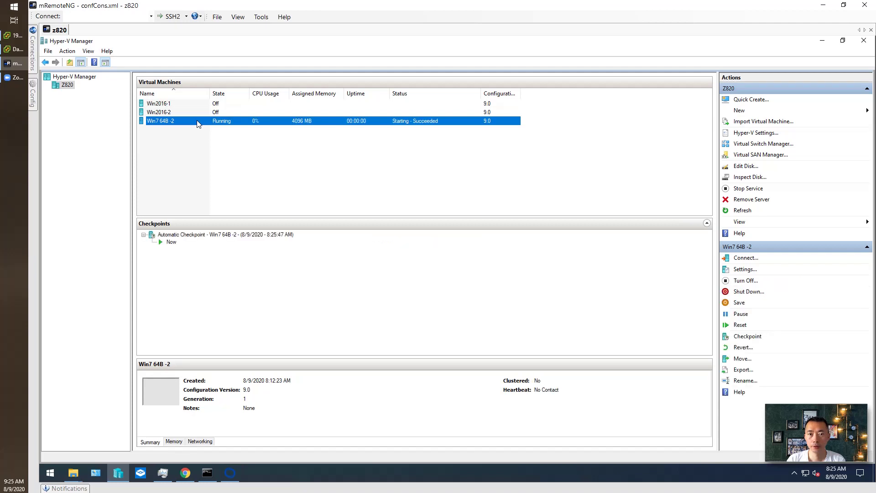
right_click(198, 124)
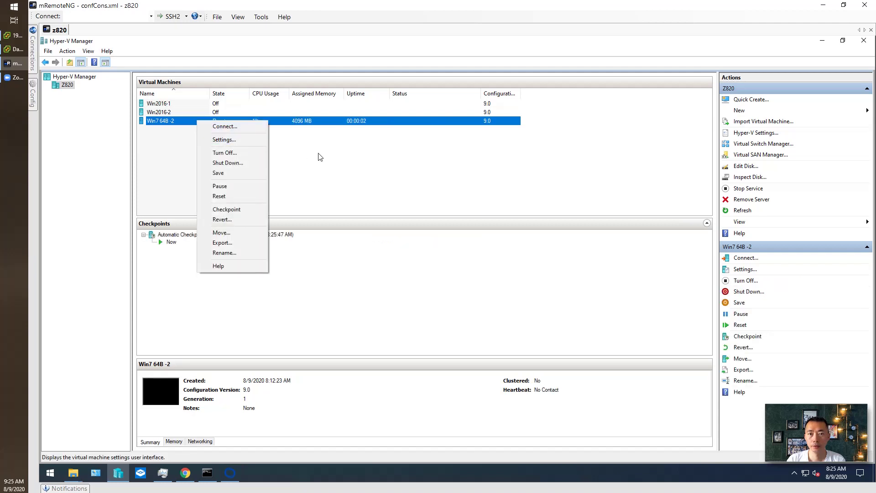
click(256, 127)
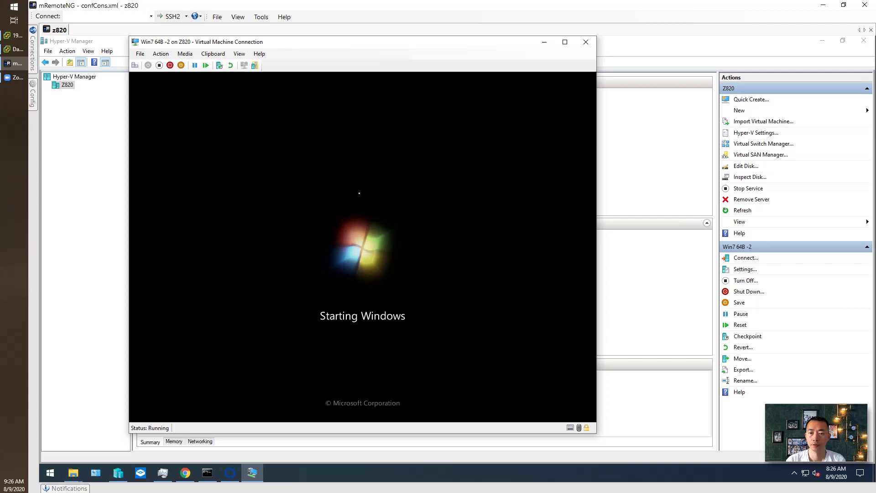
Step: Open Win7 64B -2's settings and review its memory and processor pages (2 virtual processors)
click(140, 54)
click(142, 55)
click(140, 54)
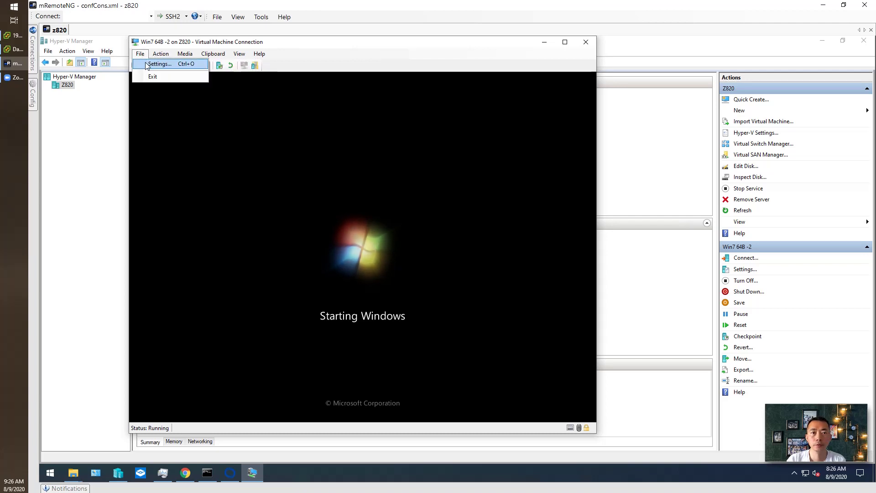
click(155, 65)
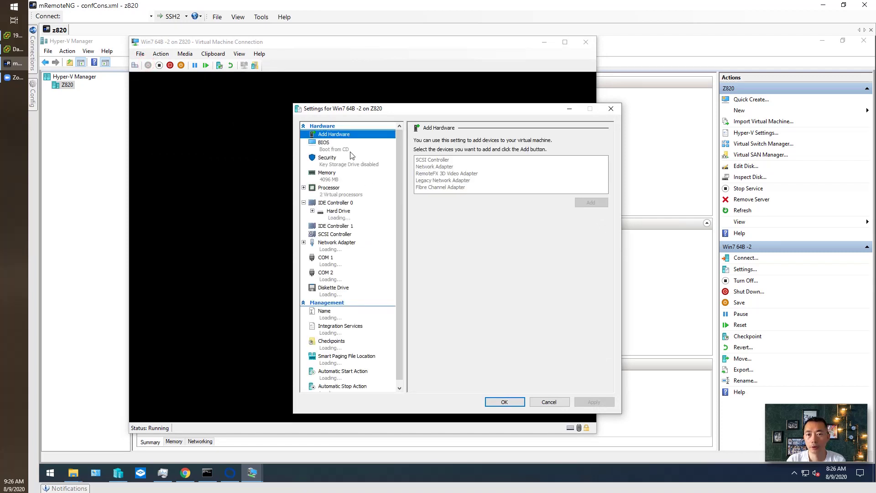
click(339, 177)
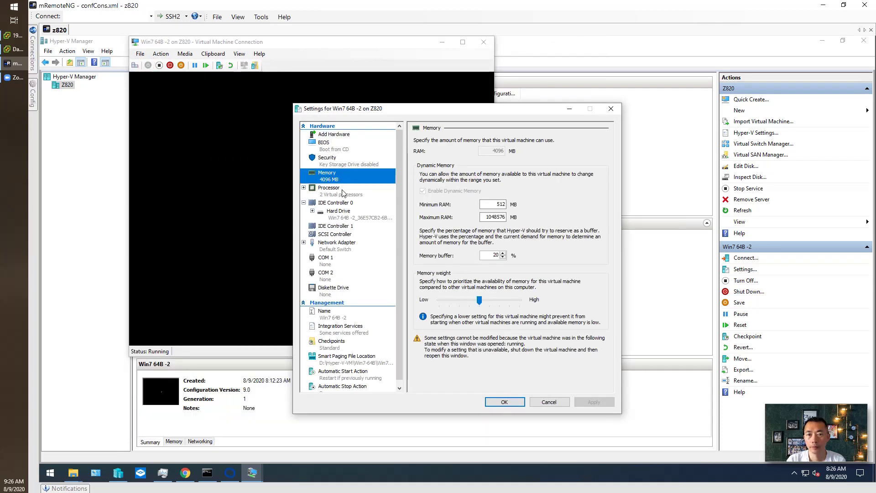
click(343, 195)
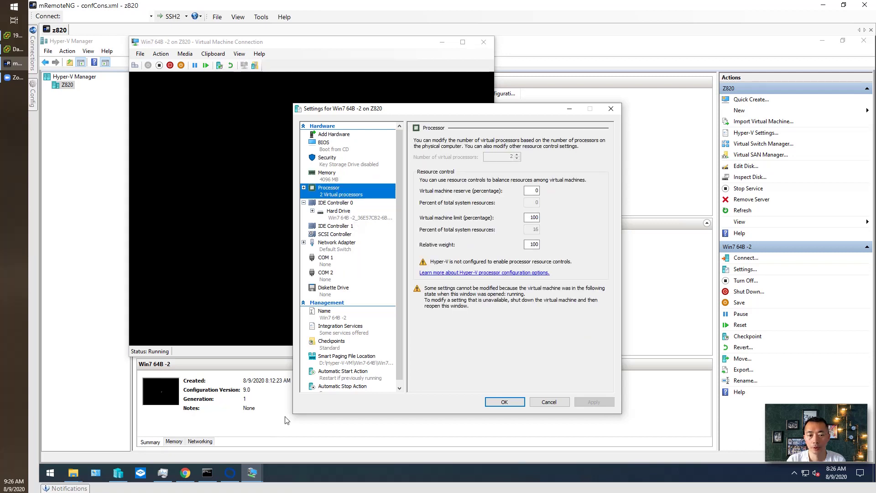
Step: Close the Datastore Browser and return to the vSphere Client
mouse_move(114, 477)
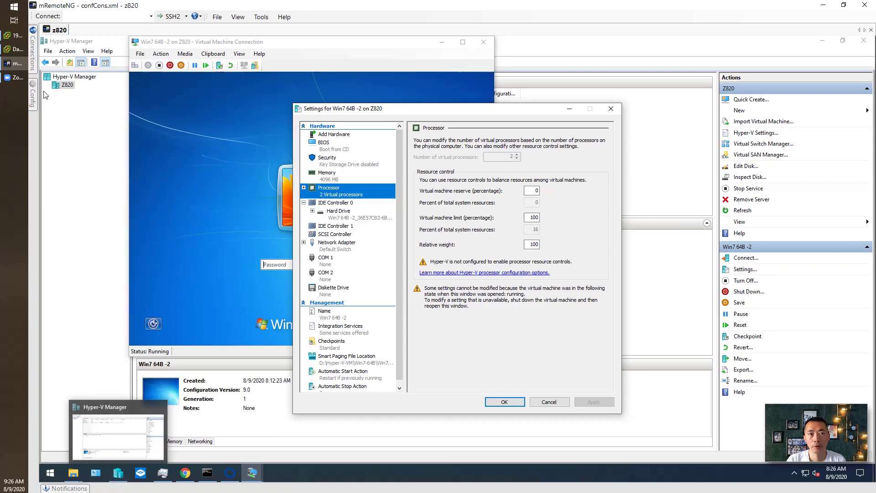
click(18, 49)
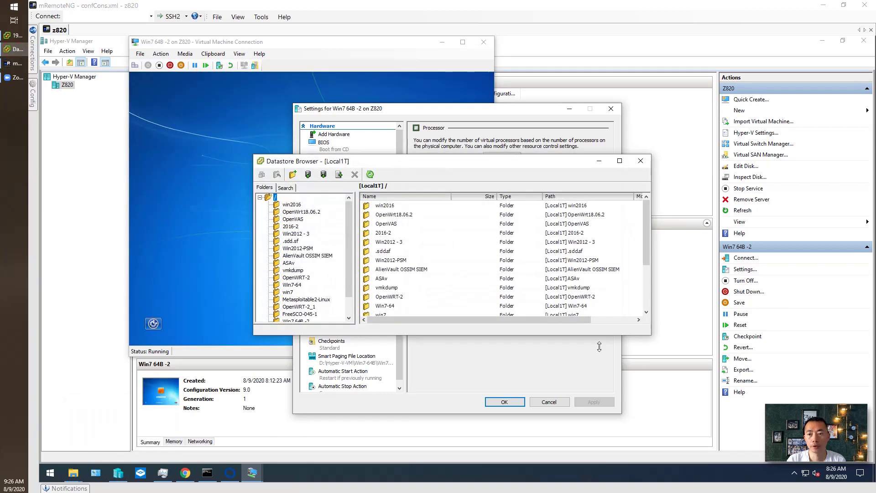
click(636, 164)
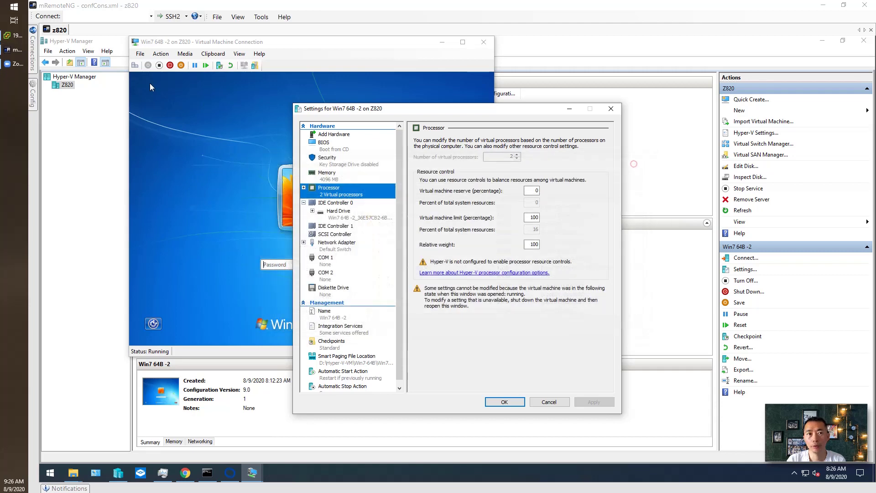
click(18, 35)
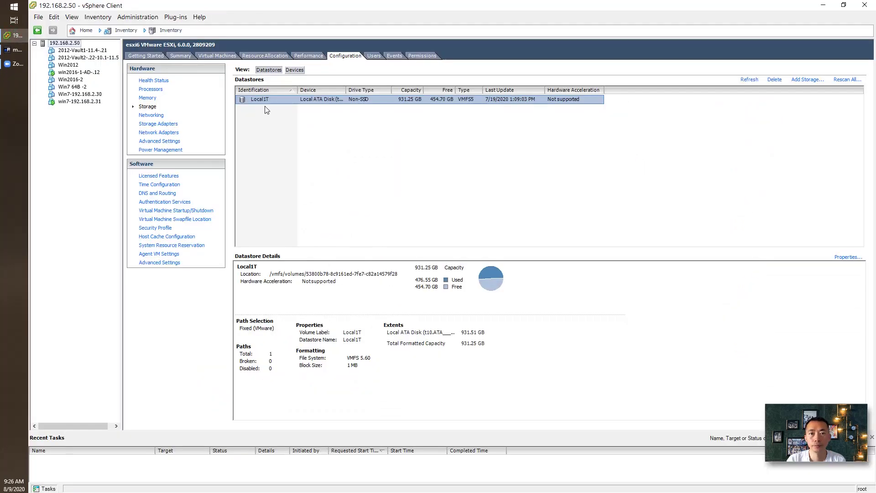
Step: Open Edit Settings for Win7 64B -2 to see its 4096 MB memory and 2 CPUs
click(78, 87)
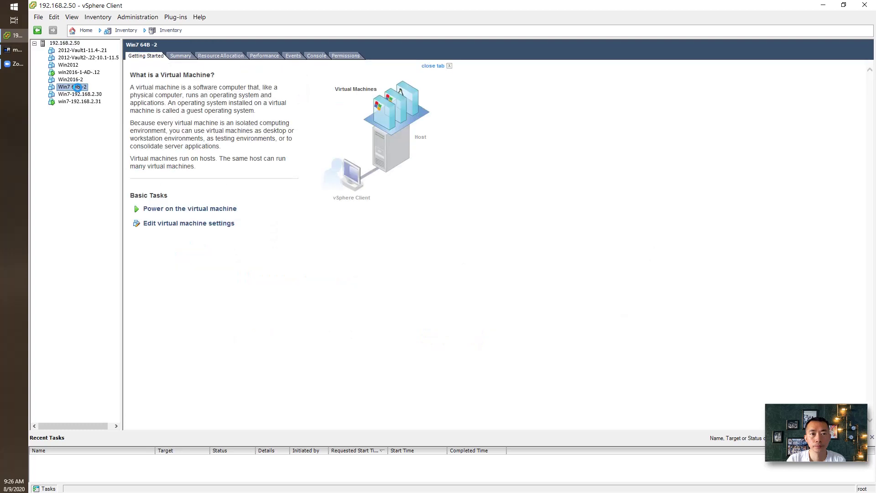
right_click(78, 87)
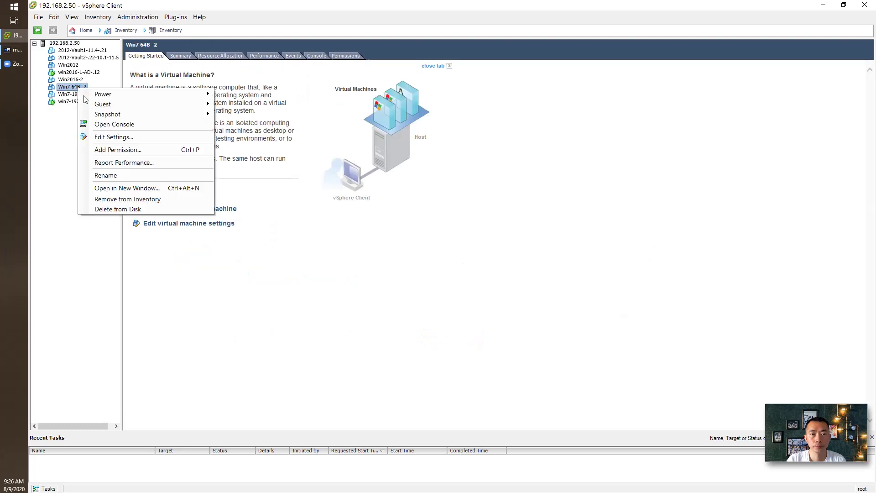
click(147, 137)
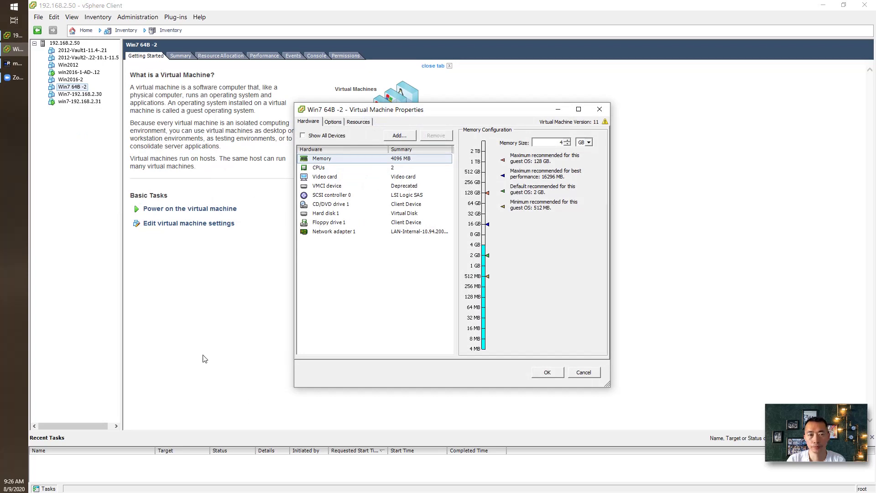
Step: Back on the Hyper-V host, cancel the VM Settings dialog and log in to Windows 7 with the account password
click(19, 67)
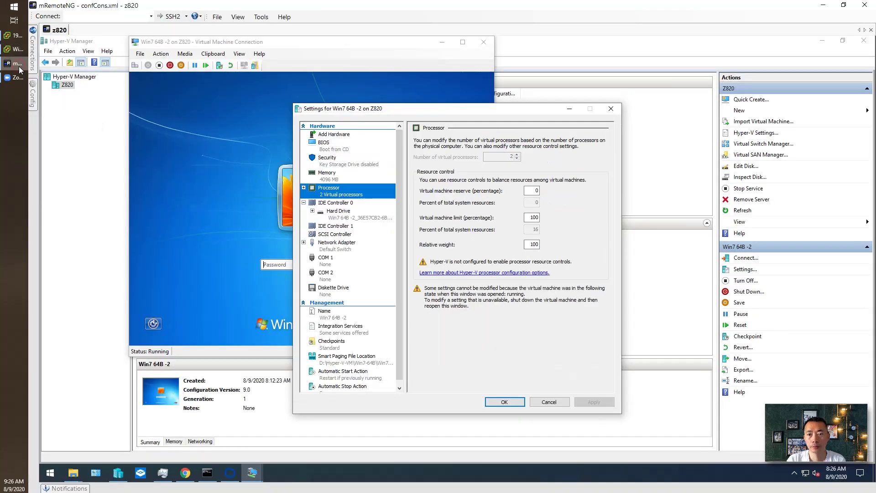
click(552, 404)
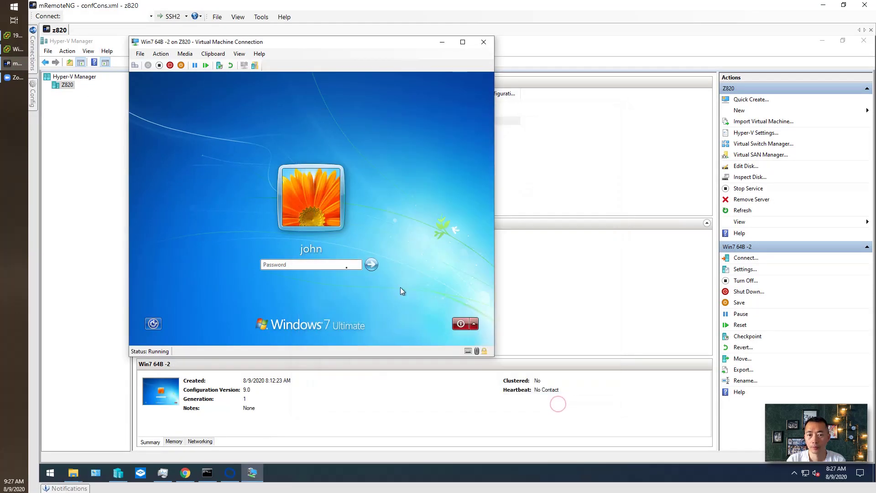
click(308, 263)
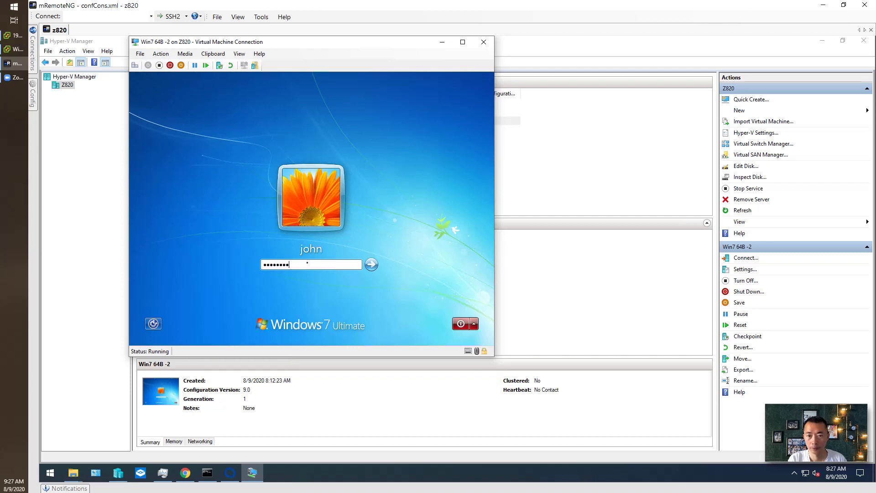
key(Return)
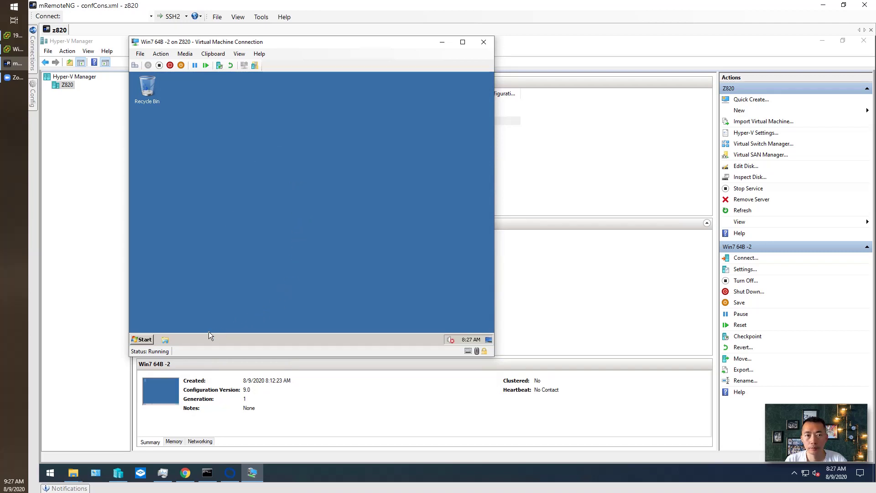
Step: Open Computer from the VM's Start menu
click(142, 339)
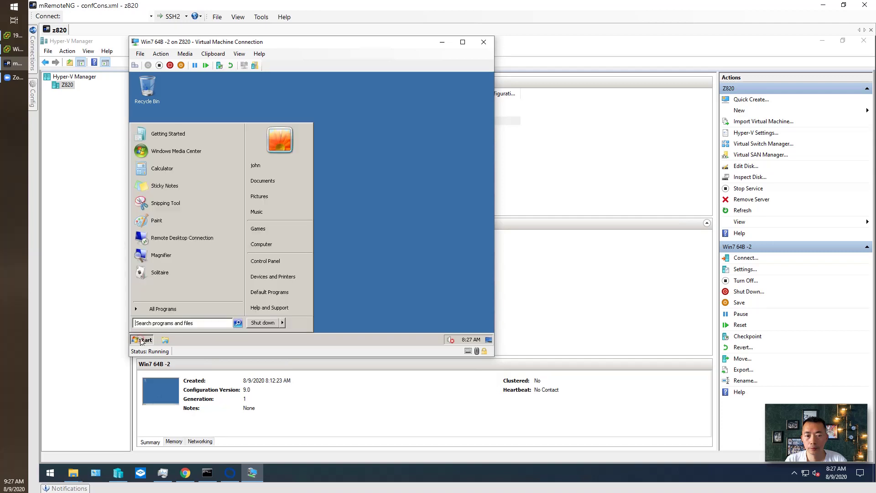
click(270, 242)
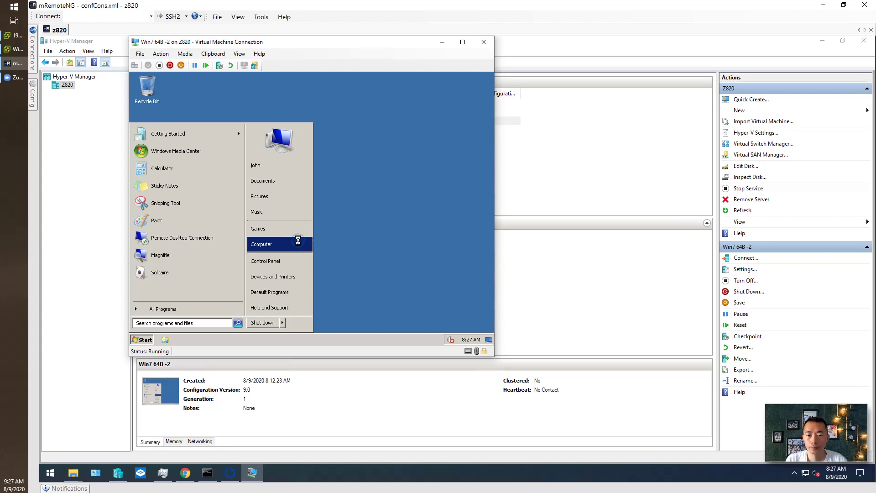
click(275, 112)
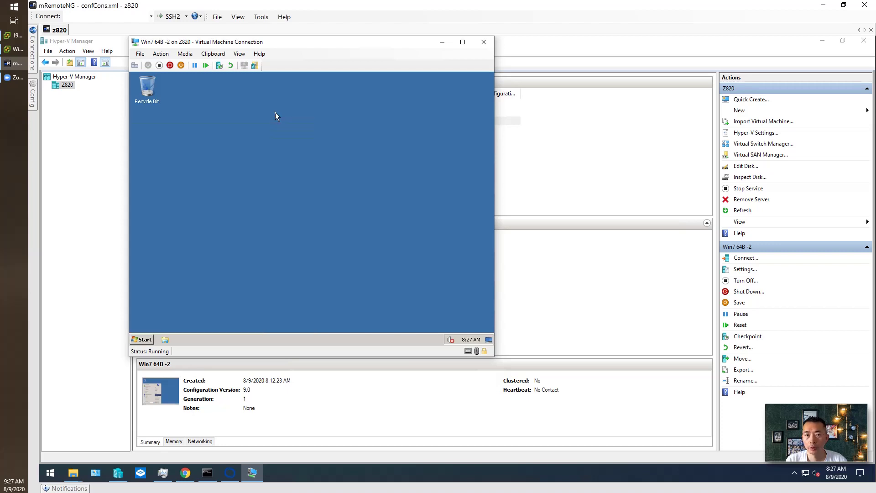
Step: Open Computer in Windows Explorer, set the network location to Home, and skip homegroup creation
right_click(148, 341)
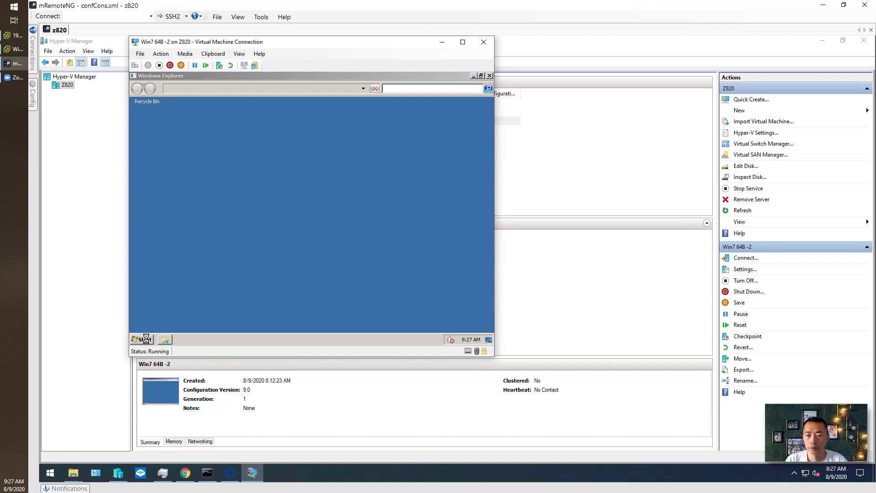
click(147, 341)
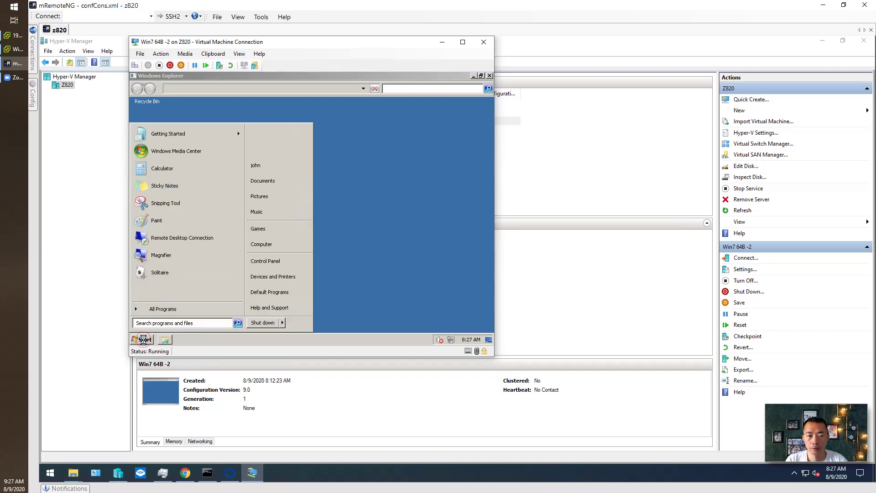
right_click(146, 341)
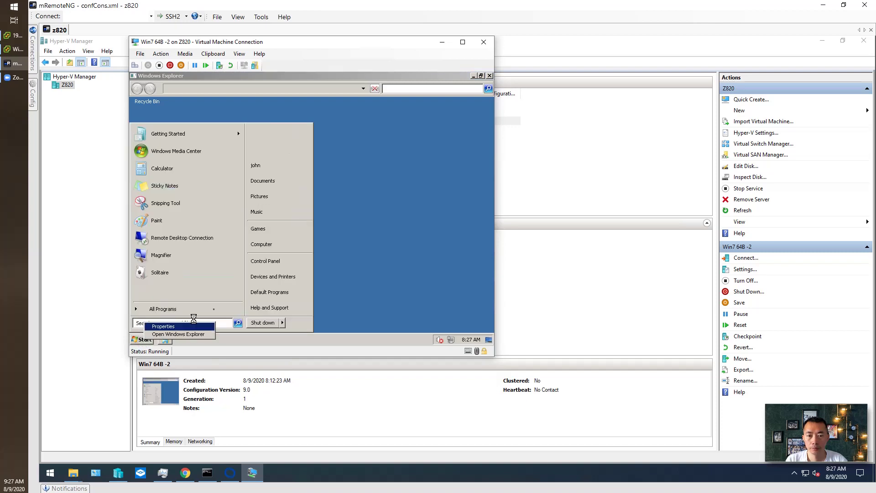
click(276, 255)
click(277, 244)
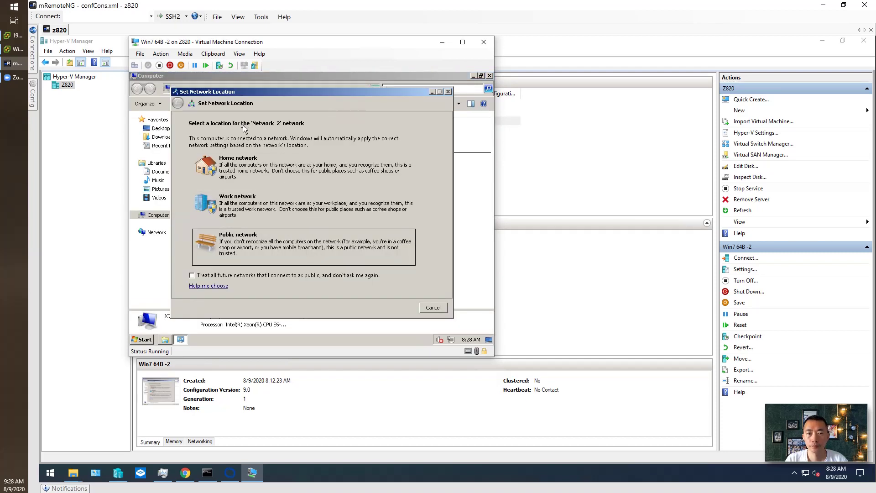
click(264, 171)
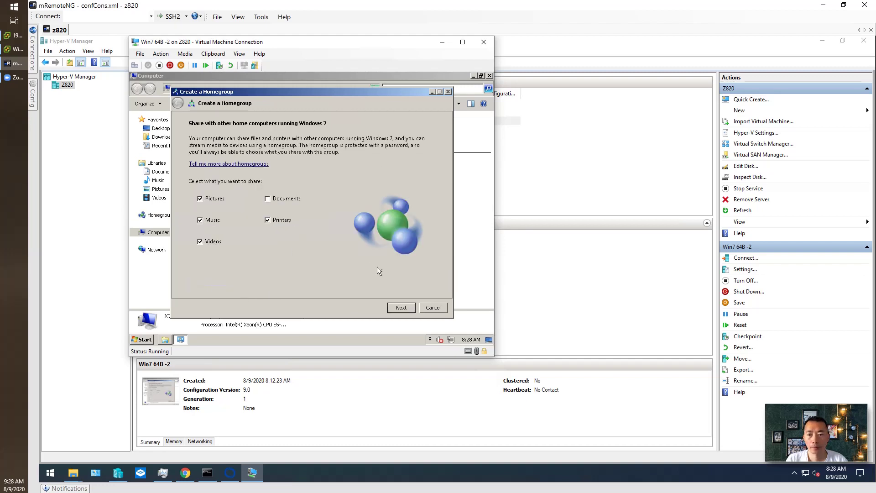
click(429, 308)
Step: Open Properties for Computer from the VM's Start menu
click(145, 339)
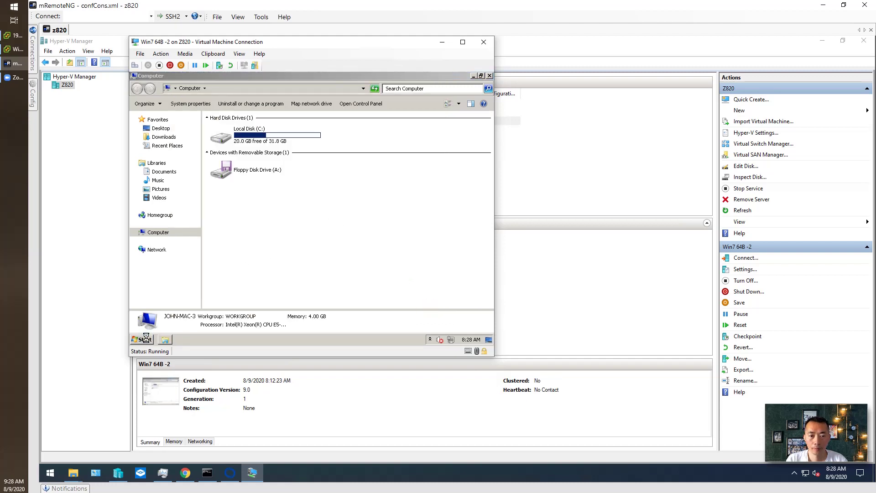
right_click(147, 339)
click(150, 341)
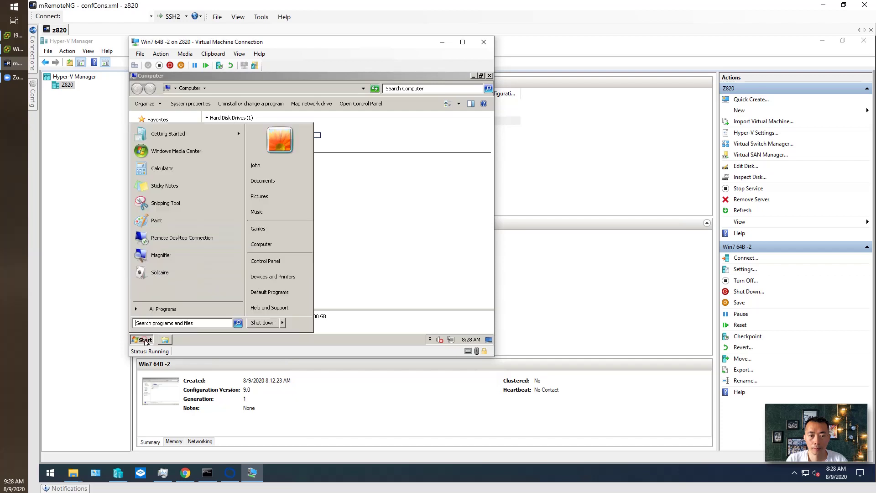
right_click(271, 249)
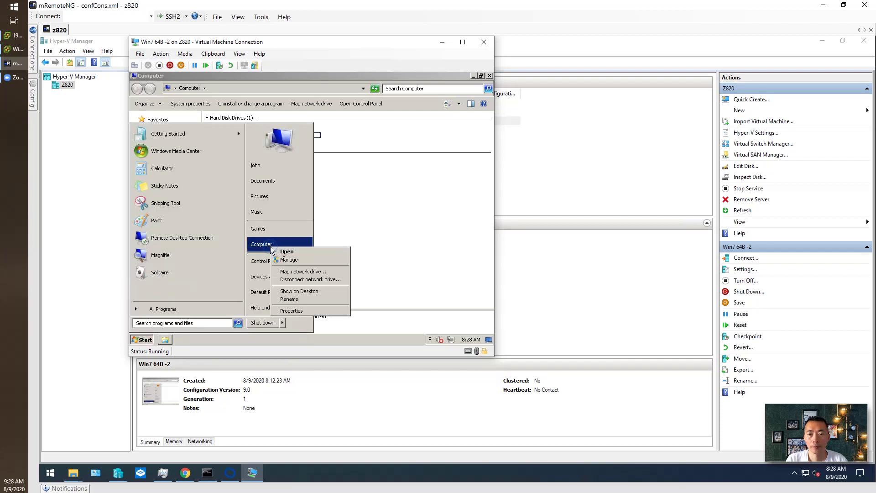
click(321, 311)
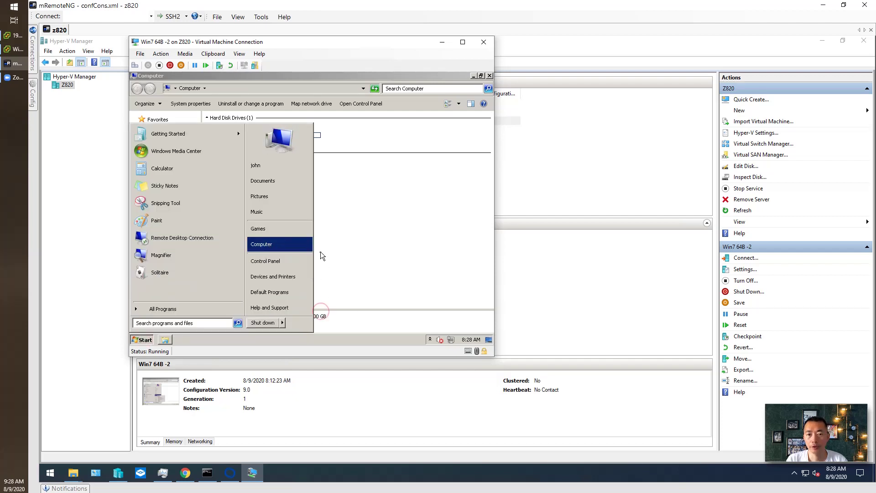